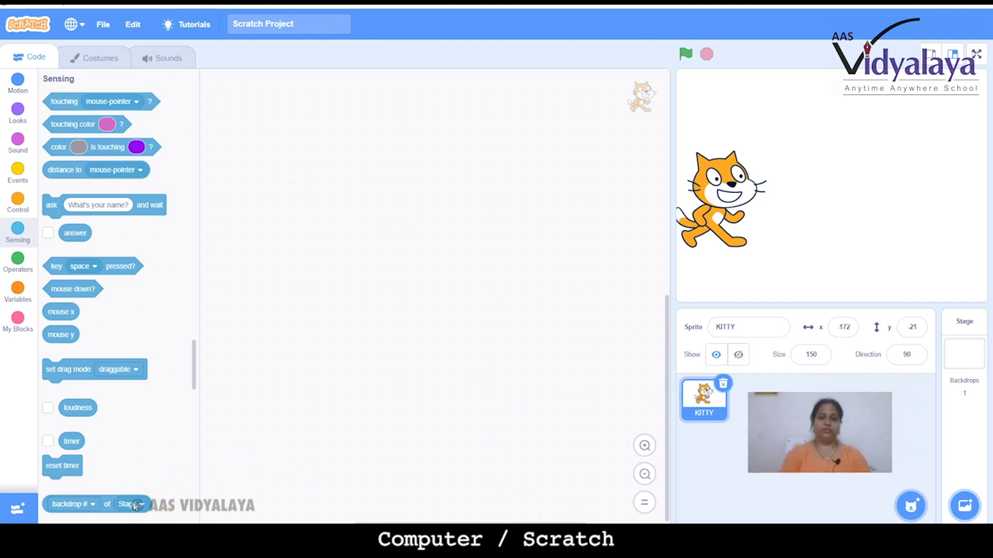
Step: Draw a red outline around the blank script workspace and handwrite "Script area" inside it
{"action": "left_click_drag", "start_coordinate": [214, 83], "coordinate": [232, 405]}
{"action": "mouse_move", "coordinate": [217, 94]}
{"action": "left_mouse_down"}
{"action": "mouse_move", "coordinate": [571, 97]}
{"action": "mouse_move", "coordinate": [636, 388]}
{"action": "mouse_move", "coordinate": [205, 448]}
{"action": "mouse_move", "coordinate": [217, 379]}
{"action": "left_mouse_up"}
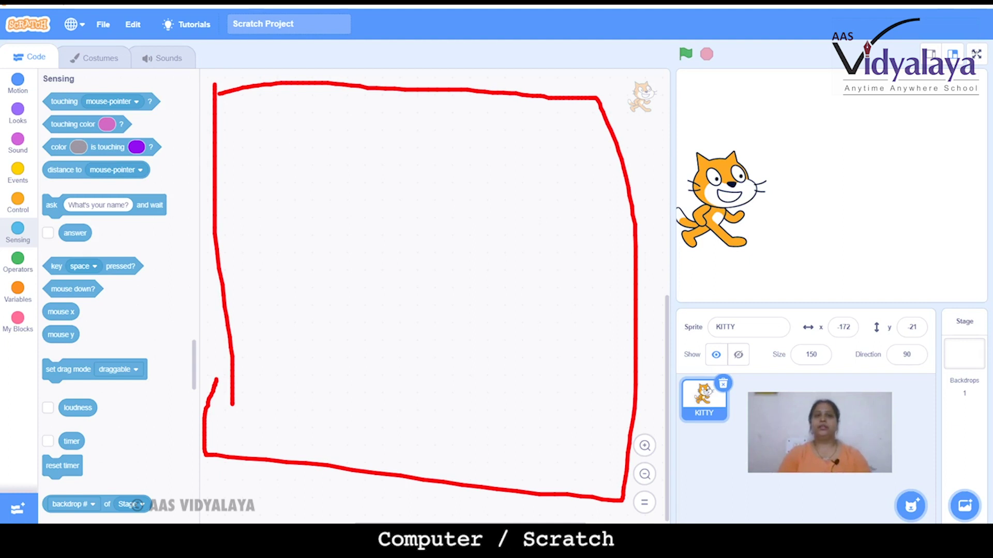
{"action": "left_click_drag", "start_coordinate": [295, 144], "coordinate": [290, 163]}
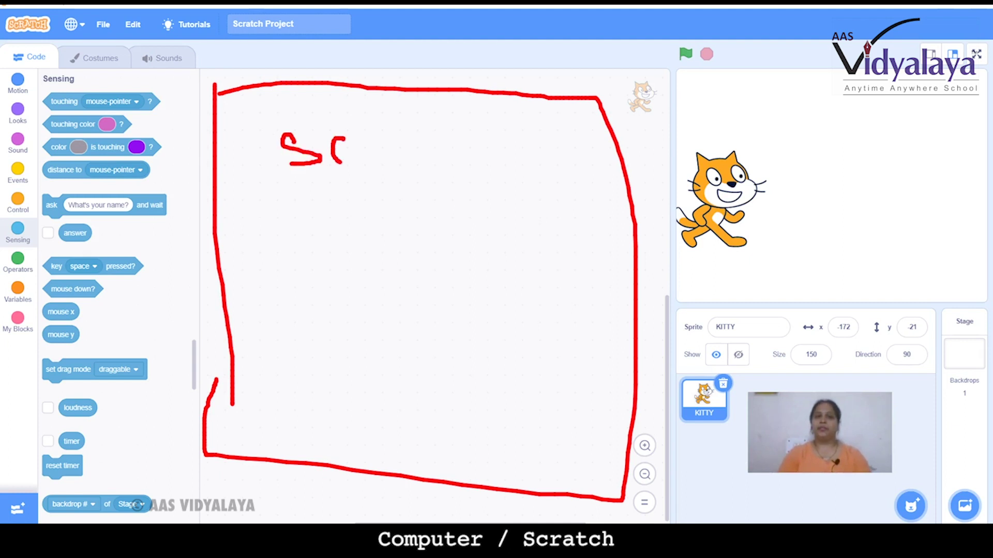
{"action": "left_click_drag", "start_coordinate": [392, 145], "coordinate": [395, 184]}
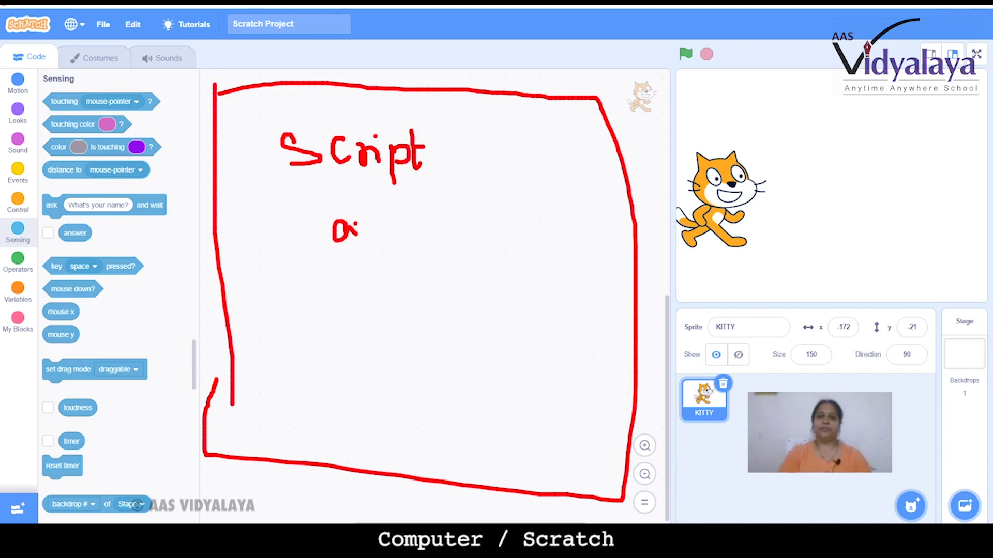
{"action": "left_click_drag", "start_coordinate": [382, 231], "coordinate": [415, 220]}
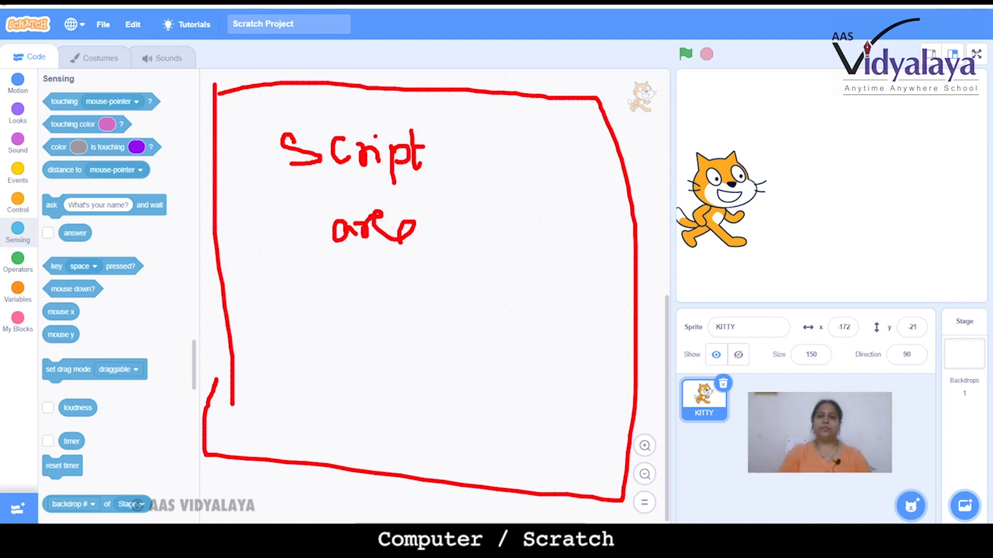
Step: Outline the stage in red, label it "stage", and clear all the screen annotations
{"action": "mouse_move", "coordinate": [683, 75]}
{"action": "left_mouse_down"}
{"action": "mouse_move", "coordinate": [708, 272]}
{"action": "mouse_move", "coordinate": [990, 220]}
{"action": "mouse_move", "coordinate": [767, 80]}
{"action": "mouse_move", "coordinate": [675, 72]}
{"action": "left_mouse_up"}
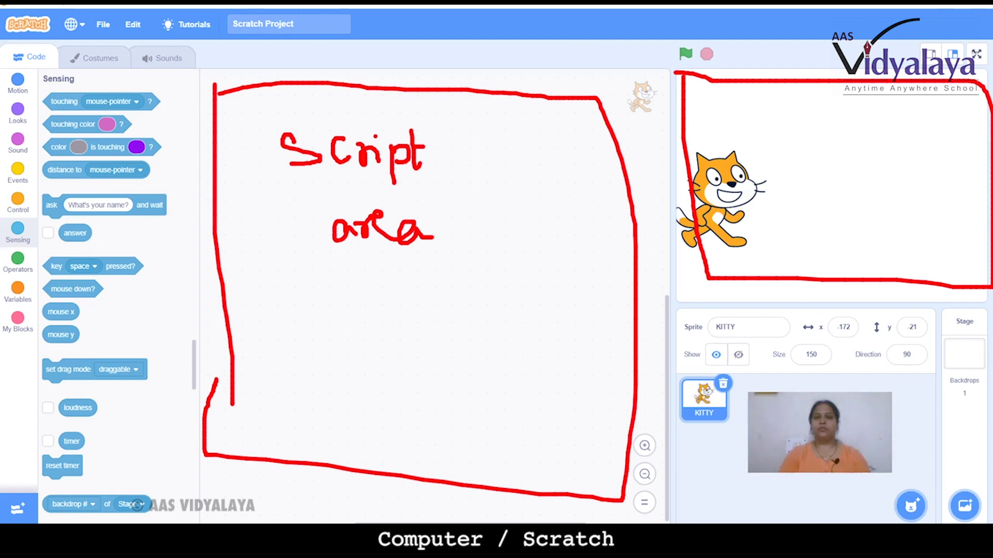
{"action": "type", "text": "stage"}
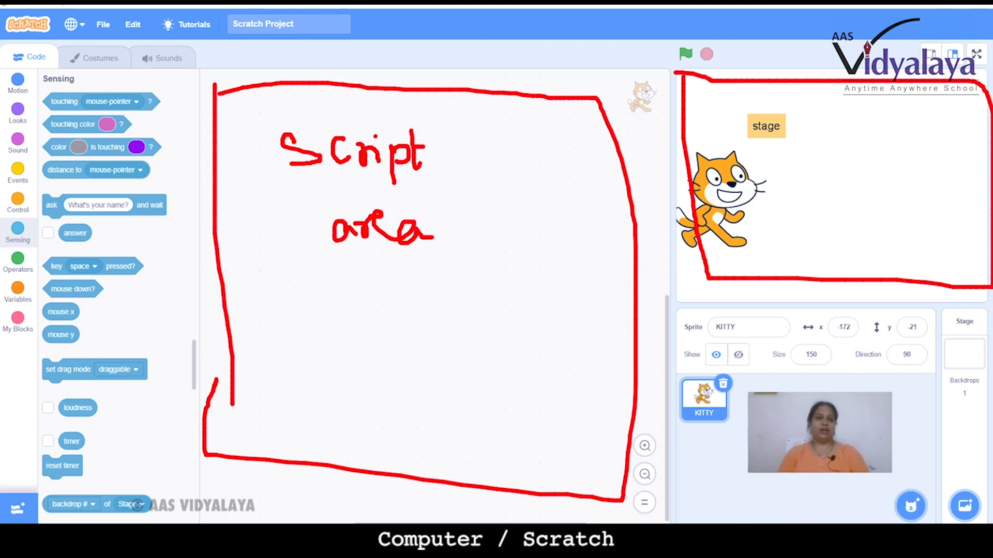
{"action": "key", "text": "Escape"}
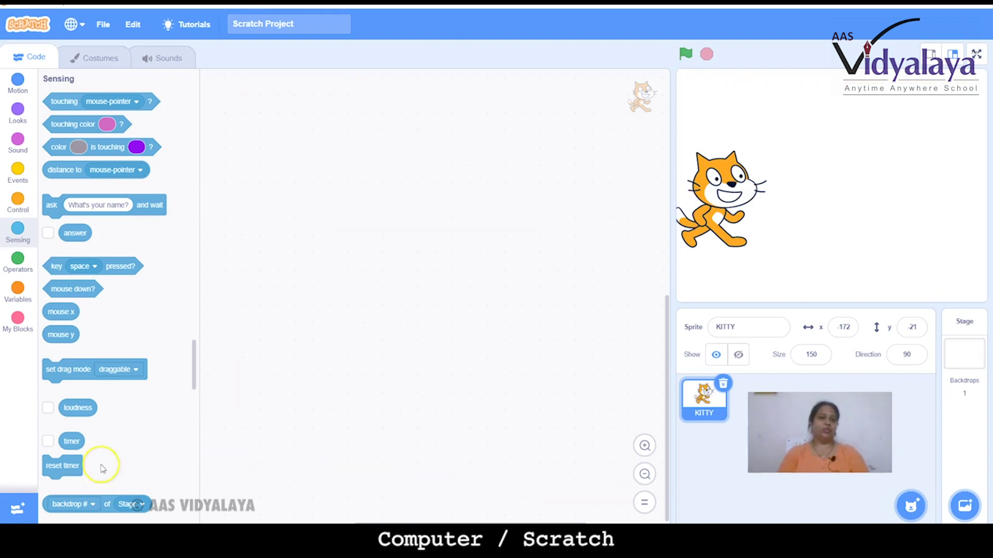
Step: View the KITTY sprite's Meow sound and open its costumes
{"action": "left_click", "coordinate": [96, 61]}
{"action": "left_click", "coordinate": [150, 61]}
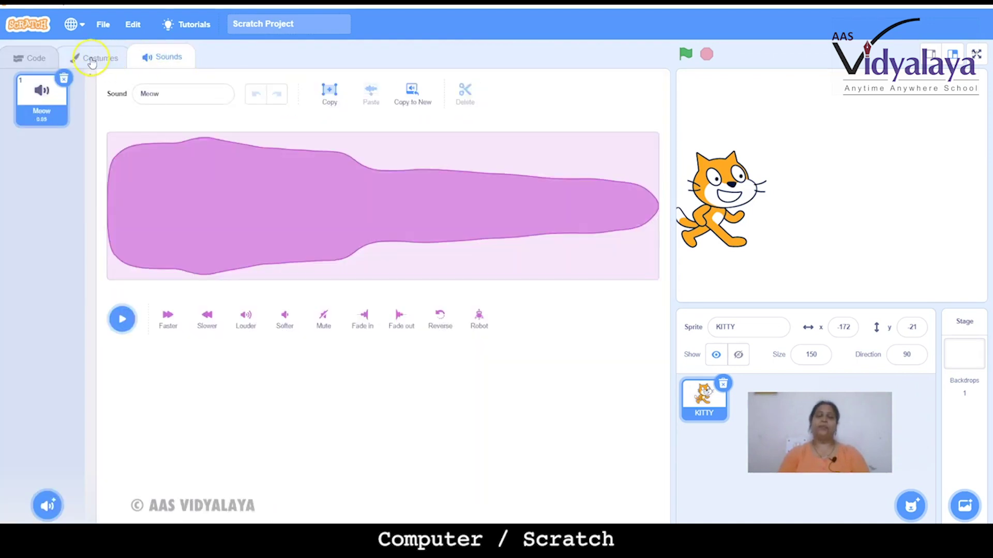
{"action": "left_click", "coordinate": [91, 60]}
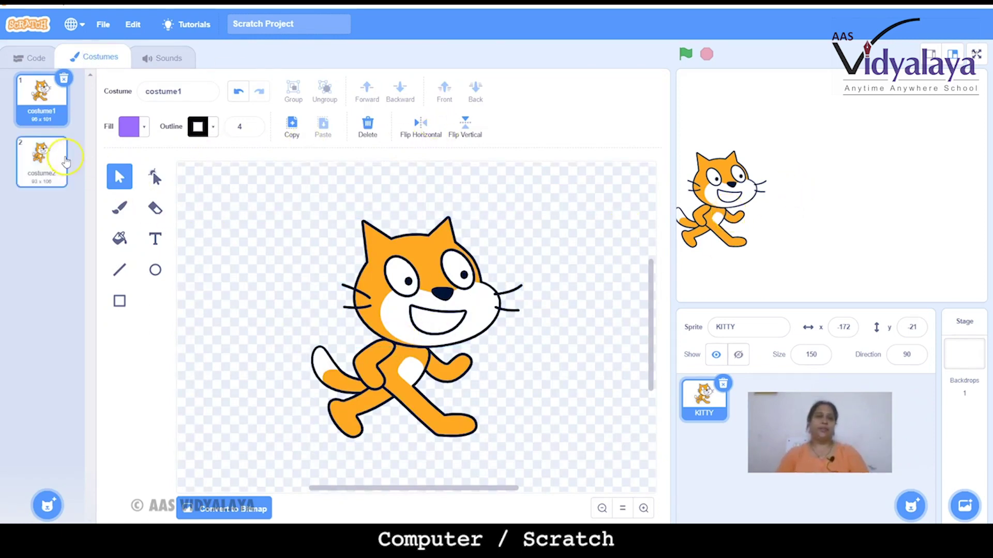
Step: Switch back and forth between costume1 and costume2 to compare the cat's poses
{"action": "left_click", "coordinate": [46, 162]}
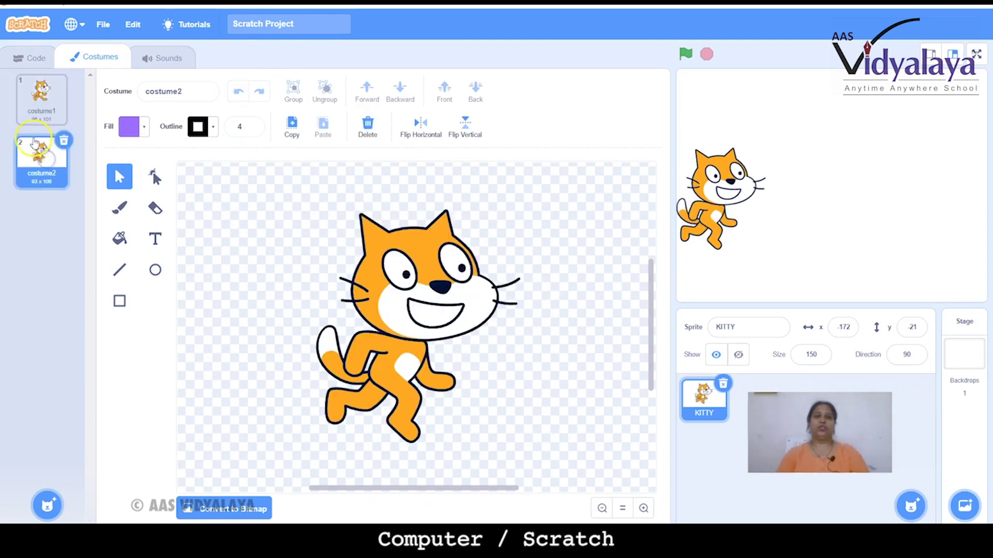
{"action": "left_click", "coordinate": [41, 98]}
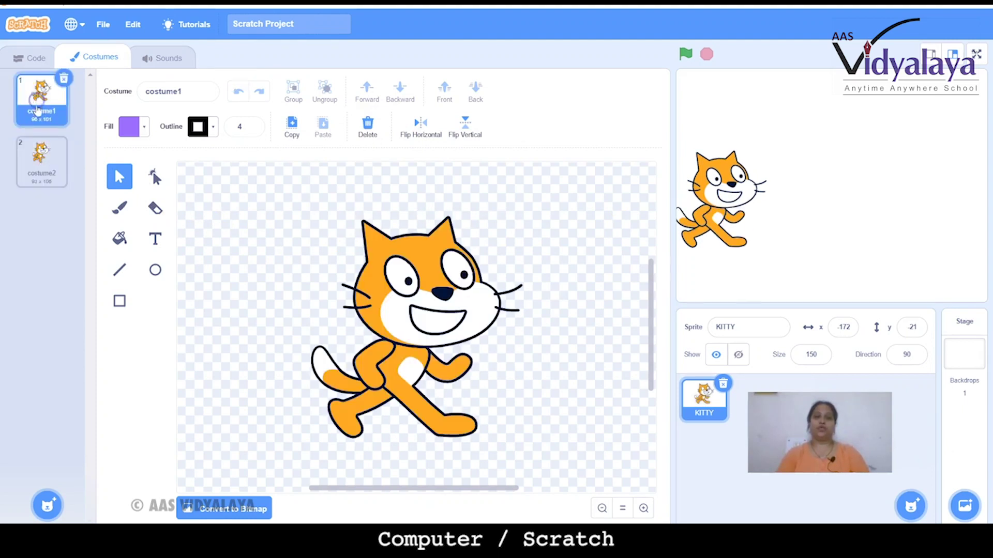
{"action": "left_click", "coordinate": [46, 176]}
{"action": "left_click", "coordinate": [42, 99]}
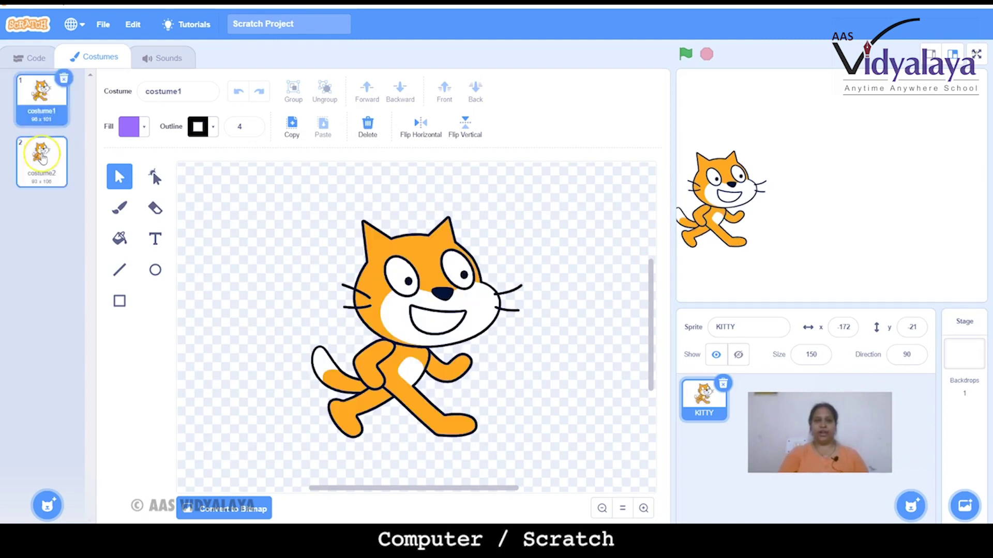
{"action": "left_click", "coordinate": [42, 158]}
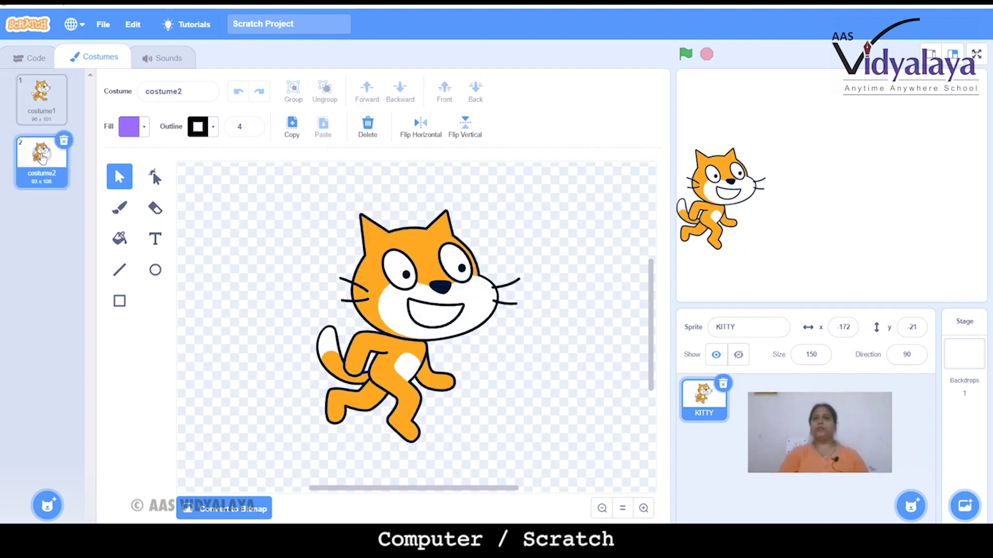
{"action": "left_click", "coordinate": [41, 98]}
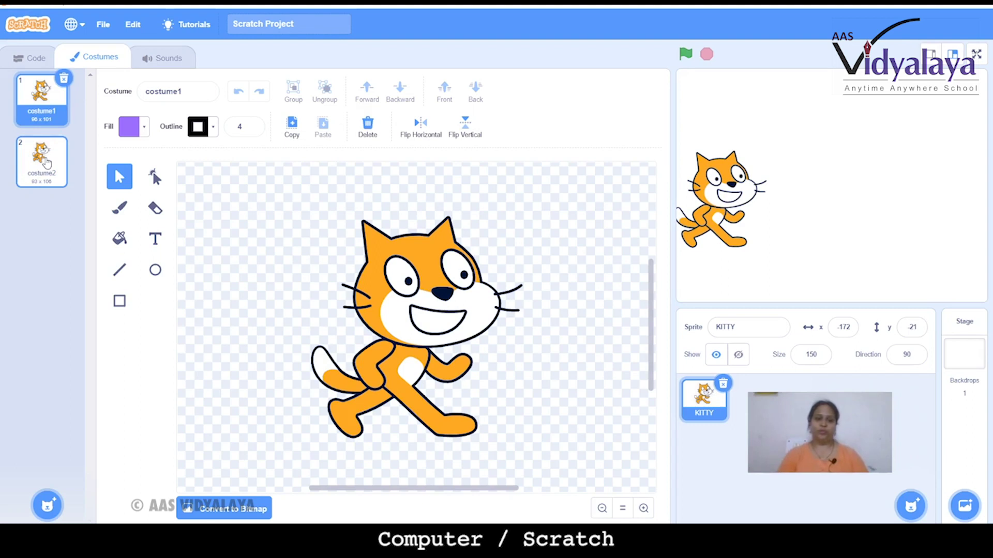
{"action": "left_click", "coordinate": [43, 178]}
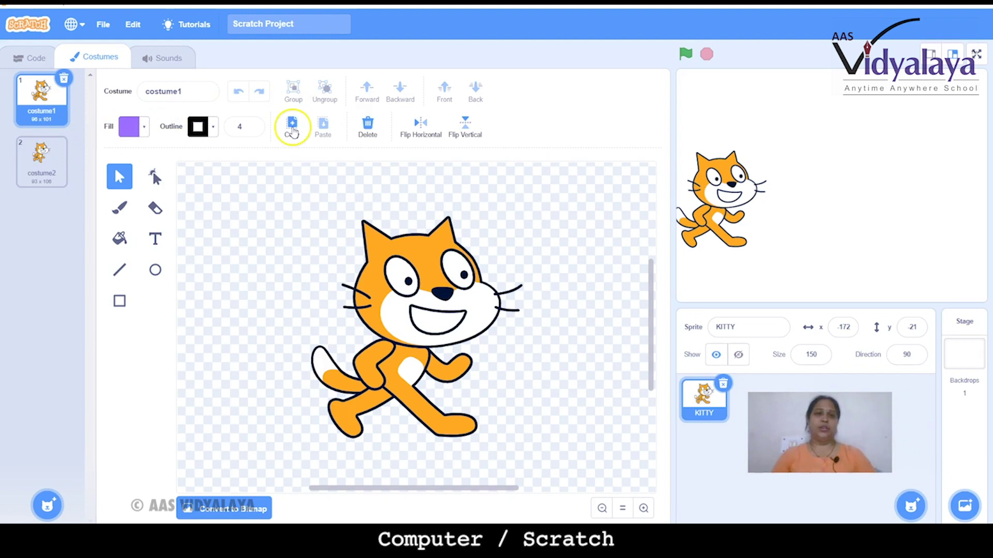
Step: Examine the fill and outline colour settings and the drawing tools available for costume1
{"action": "left_click", "coordinate": [144, 129]}
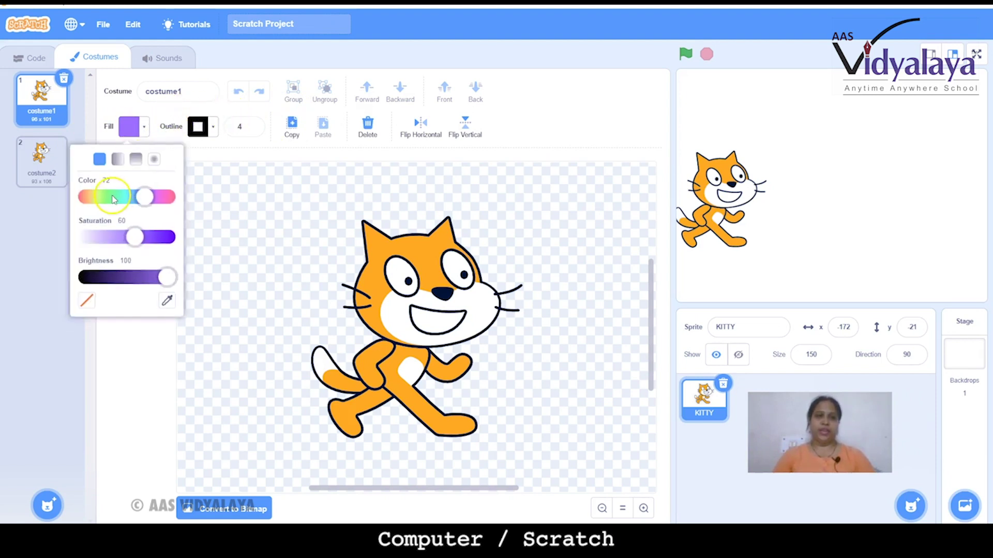
{"action": "left_click", "coordinate": [213, 127]}
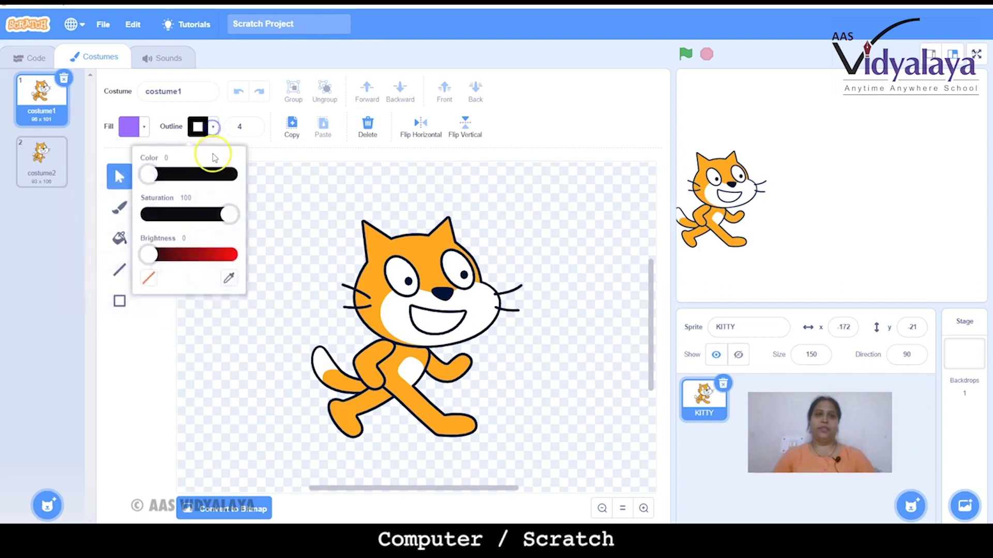
{"action": "left_click", "coordinate": [124, 348]}
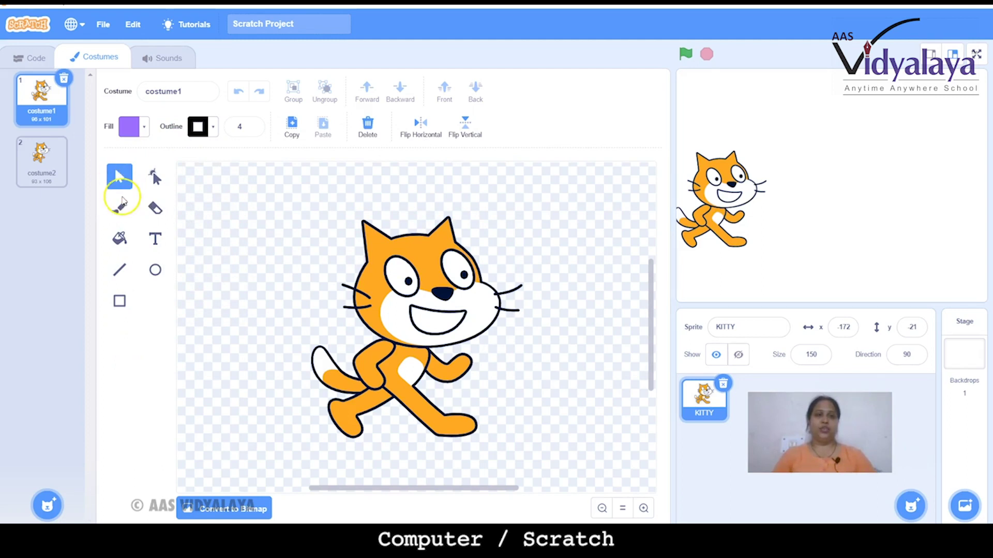
{"action": "left_click", "coordinate": [118, 241]}
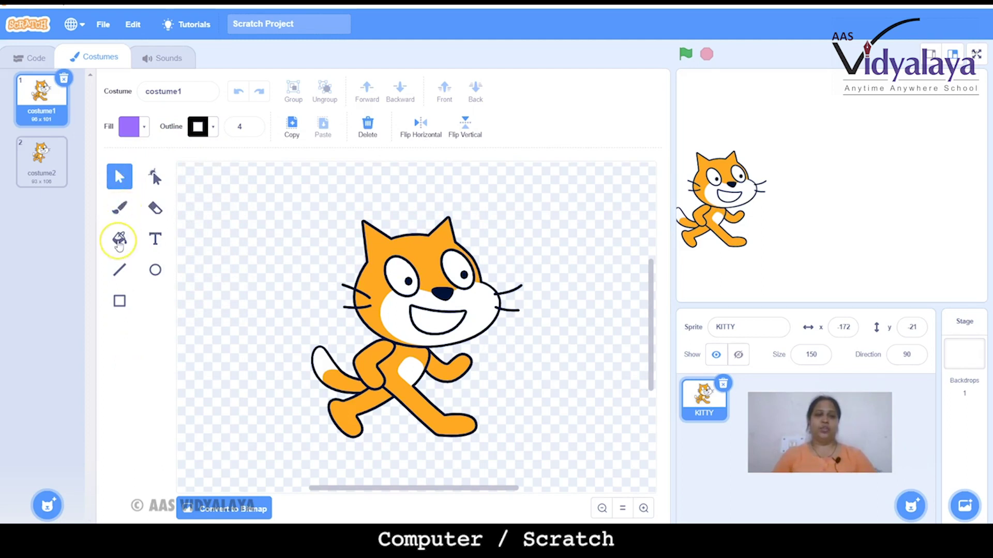
{"action": "left_click", "coordinate": [122, 277]}
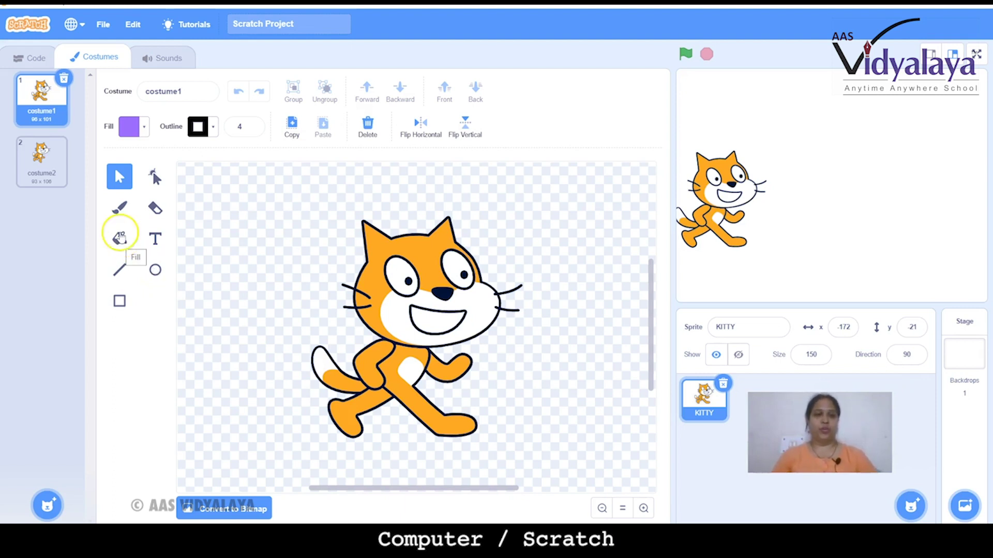
Step: Try a purple size 10 Brush stroke over the cat's ear in costume1 and undo it
{"action": "left_click", "coordinate": [119, 209]}
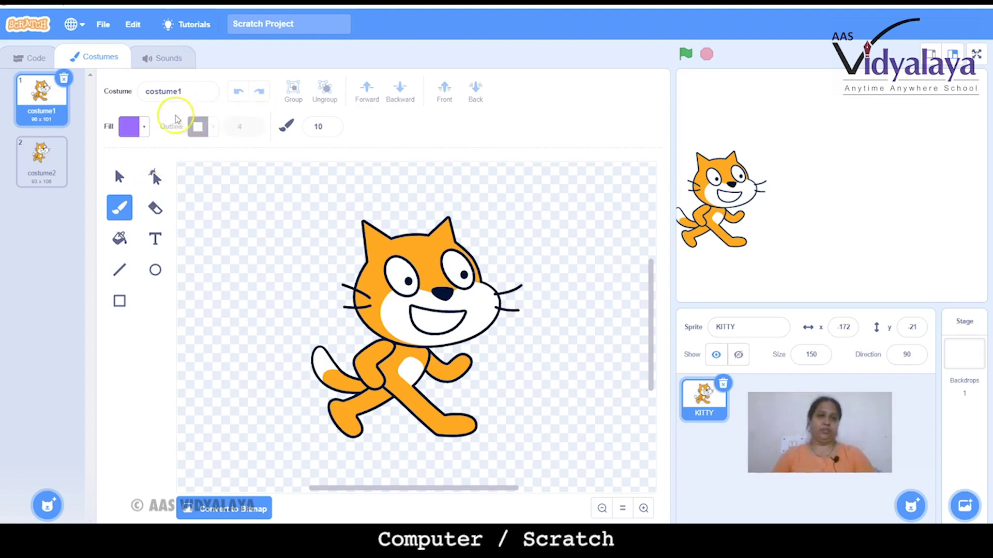
{"action": "mouse_move", "coordinate": [377, 237]}
{"action": "left_mouse_down"}
{"action": "mouse_move", "coordinate": [367, 222]}
{"action": "mouse_move", "coordinate": [379, 285]}
{"action": "mouse_move", "coordinate": [374, 231]}
{"action": "left_mouse_up"}
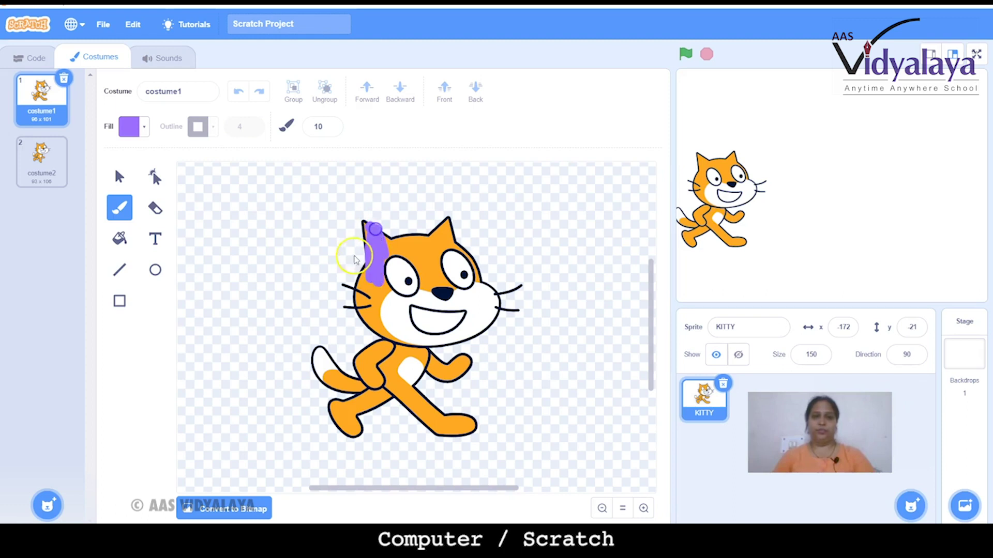
{"action": "left_click", "coordinate": [239, 91]}
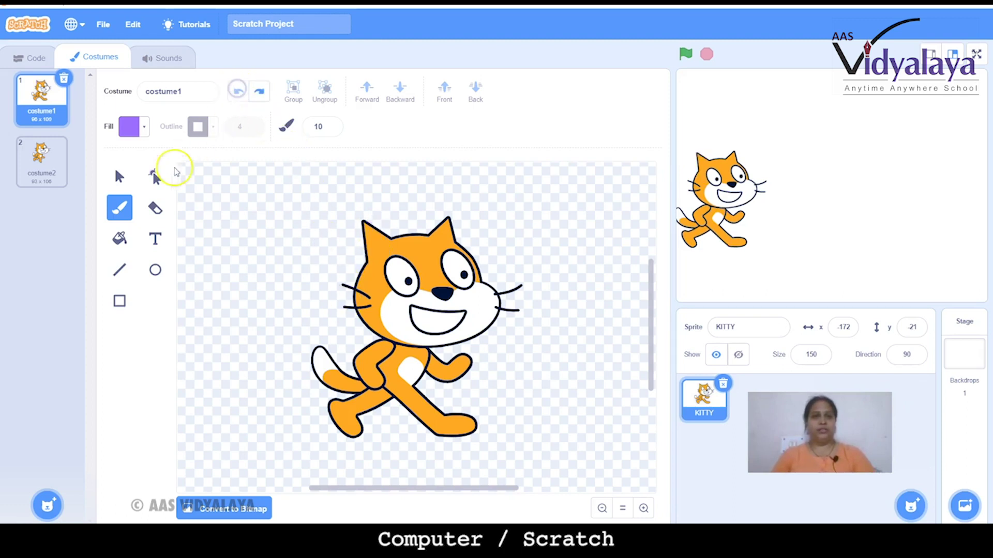
Step: Choose the Fill tool and set its colour to magenta with color 87, saturation 99 and brightness 77
{"action": "left_click", "coordinate": [124, 252]}
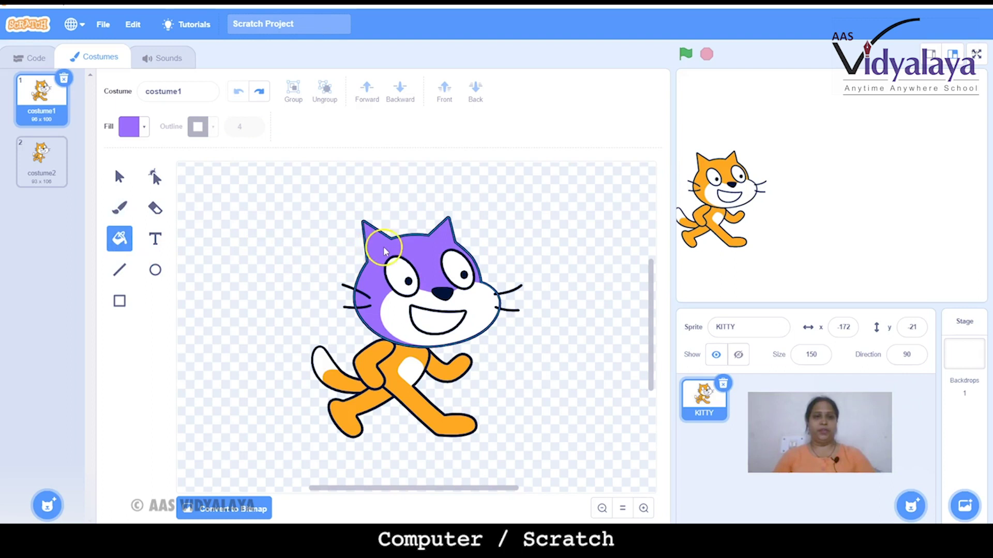
{"action": "left_click", "coordinate": [139, 126]}
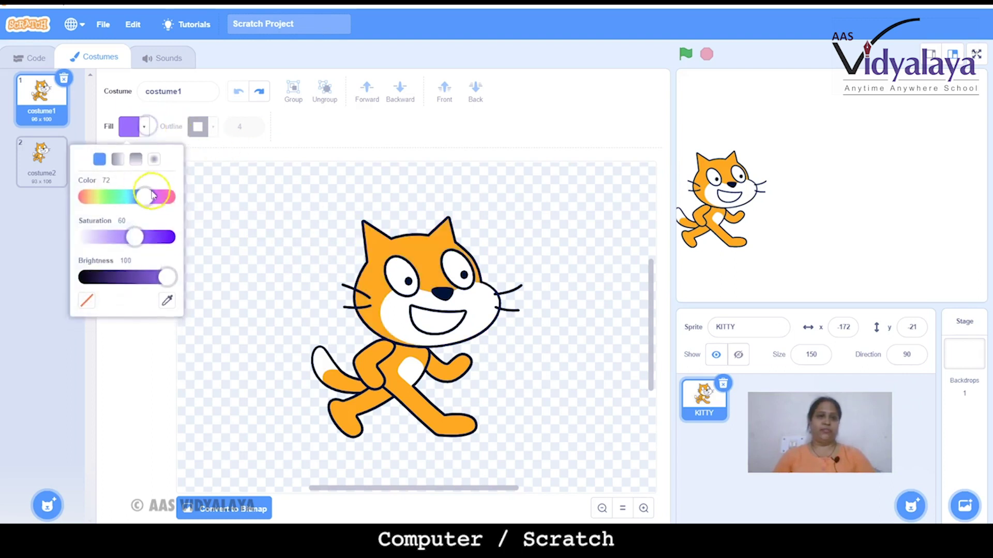
{"action": "left_click_drag", "start_coordinate": [168, 198], "coordinate": [156, 197]}
{"action": "left_click", "coordinate": [136, 241]}
{"action": "left_click_drag", "start_coordinate": [136, 243], "coordinate": [174, 244]}
{"action": "left_click", "coordinate": [169, 287]}
{"action": "left_click_drag", "start_coordinate": [169, 293], "coordinate": [150, 280]}
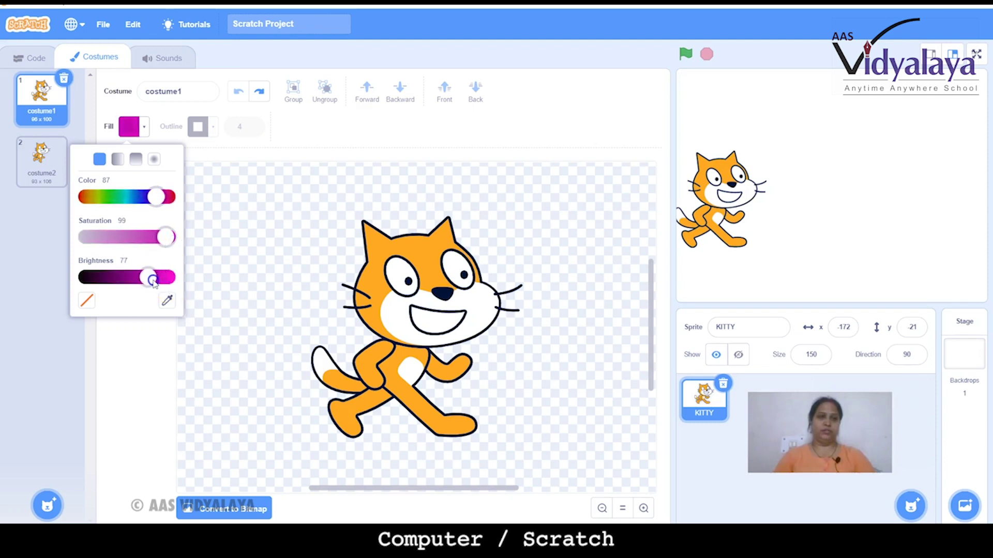
Step: Fill the orange head, body, arms, legs and tail of the cat in costume1 with the magenta colour
{"action": "left_click", "coordinate": [390, 253]}
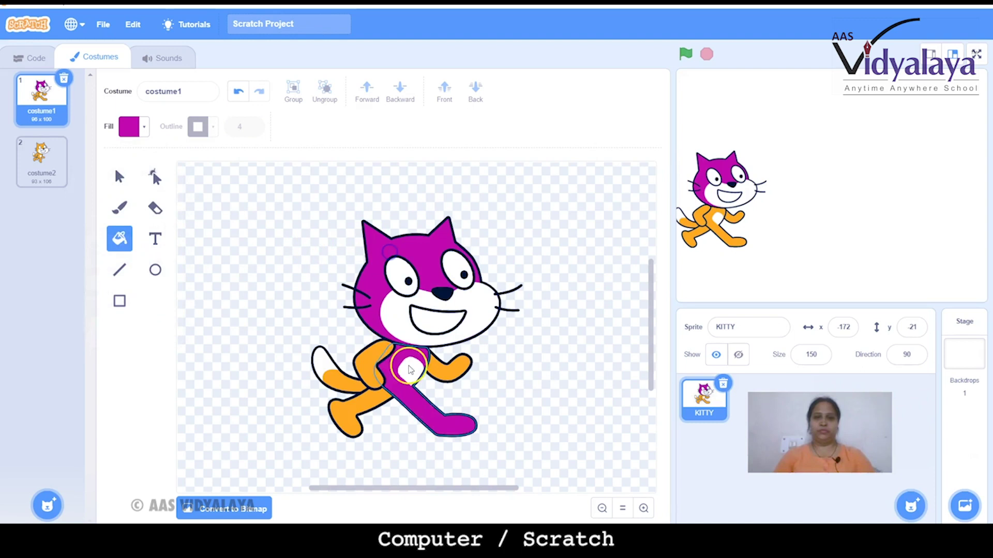
{"action": "left_click", "coordinate": [390, 367]}
{"action": "left_click", "coordinate": [372, 365]}
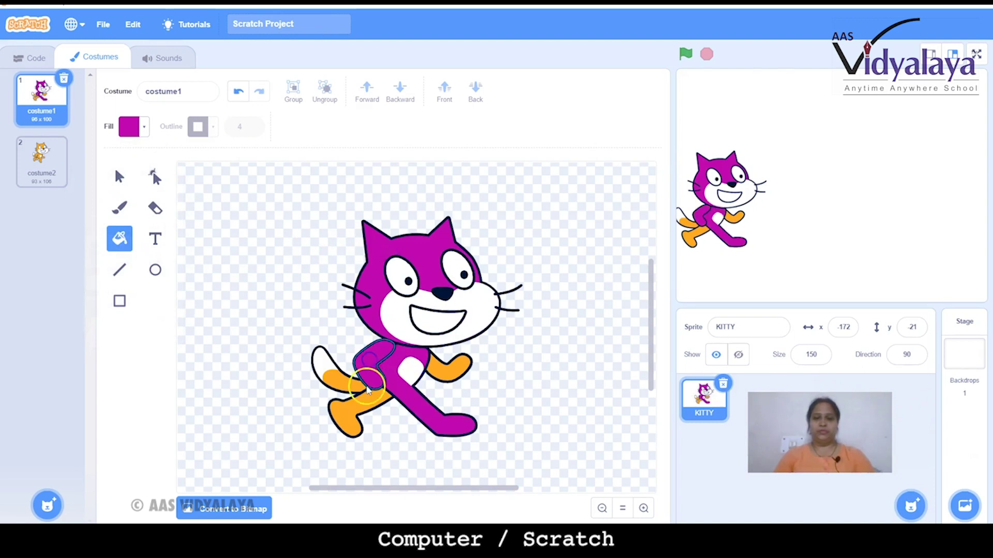
{"action": "left_click", "coordinate": [359, 403]}
{"action": "left_click", "coordinate": [345, 389]}
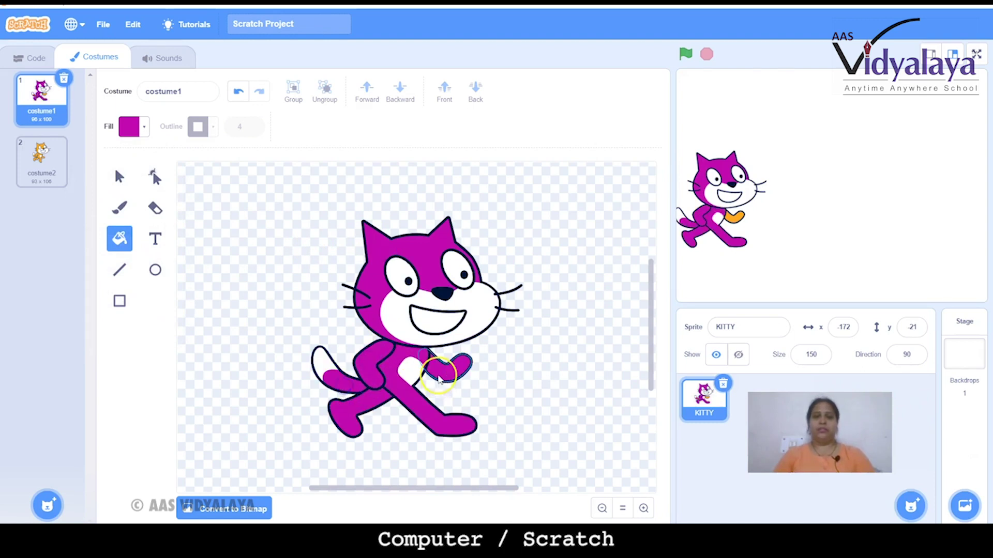
{"action": "left_click", "coordinate": [444, 363]}
{"action": "left_click", "coordinate": [443, 329]}
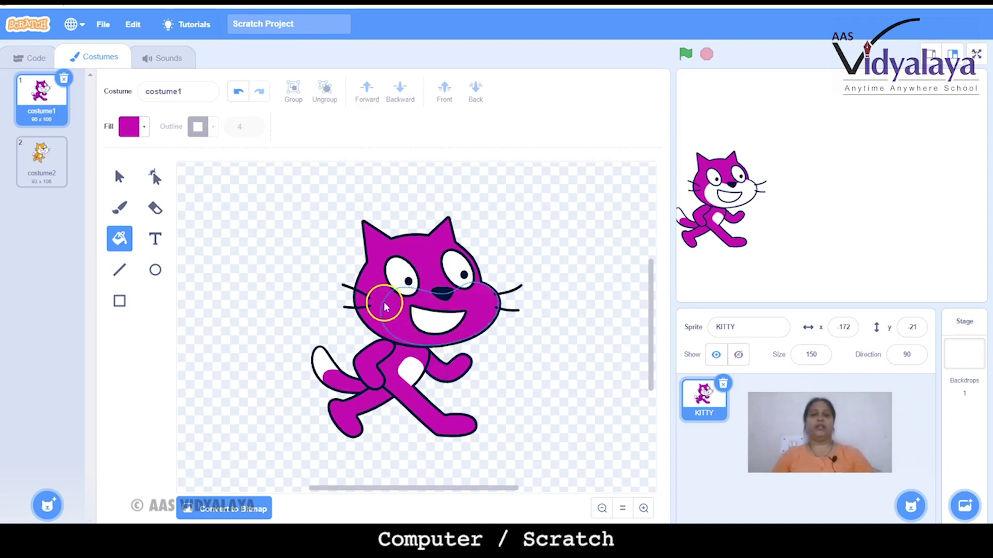
Step: Lower the fill colour's saturation and fill the cat's muzzle, belly patch and tail tip with the lighter magenta
{"action": "left_click", "coordinate": [140, 134]}
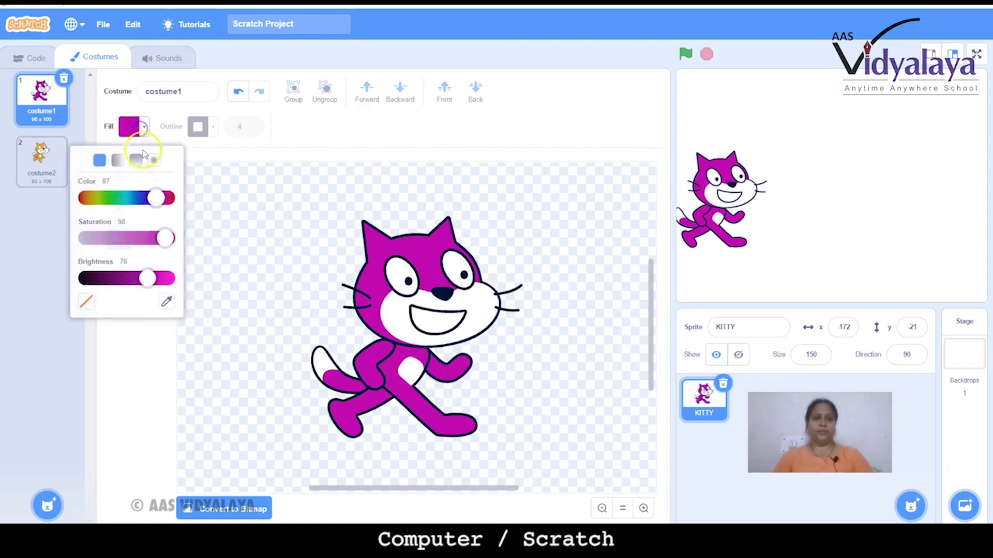
{"action": "left_click_drag", "start_coordinate": [160, 237], "coordinate": [123, 238]}
{"action": "left_click", "coordinate": [192, 200]}
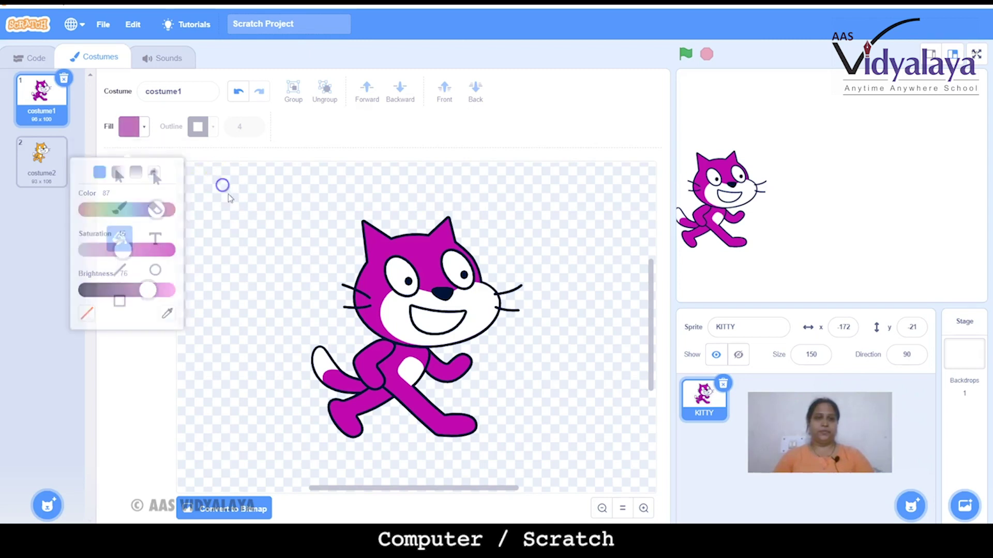
{"action": "left_click", "coordinate": [399, 314]}
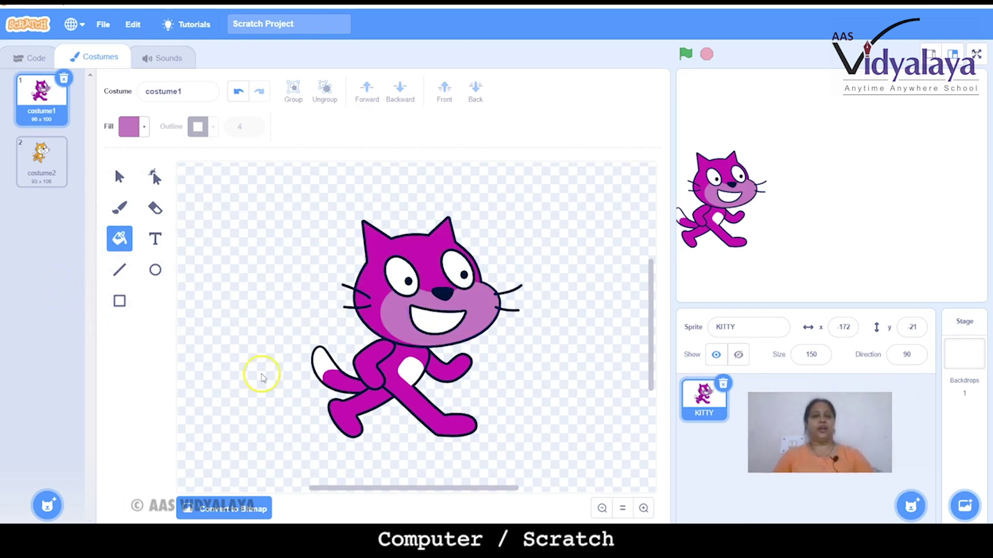
{"action": "left_click", "coordinate": [408, 373]}
{"action": "left_click", "coordinate": [320, 368]}
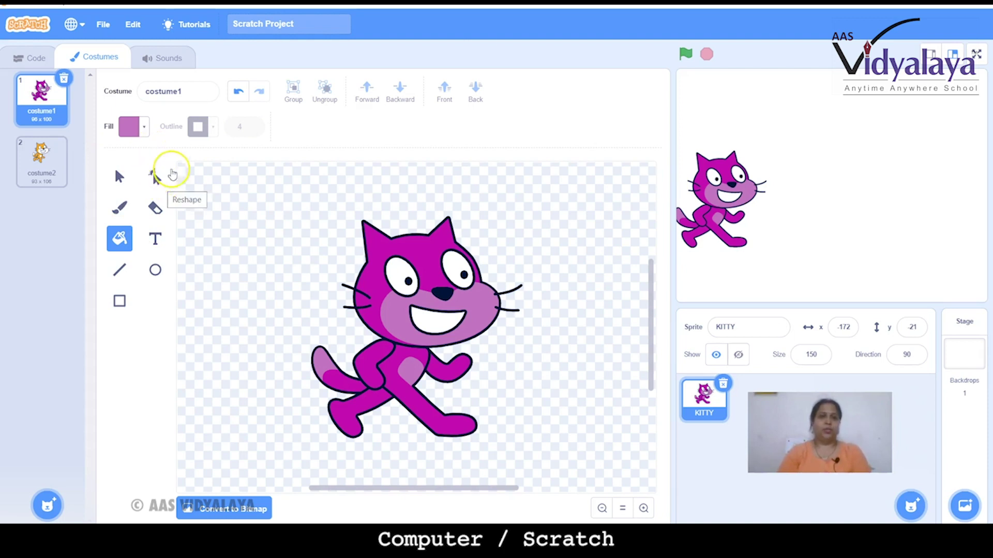
Step: Undo the lighter magenta fills on the tail tip, belly patch and muzzle
{"action": "left_click", "coordinate": [236, 93]}
{"action": "left_click", "coordinate": [237, 93]}
{"action": "left_click", "coordinate": [238, 93]}
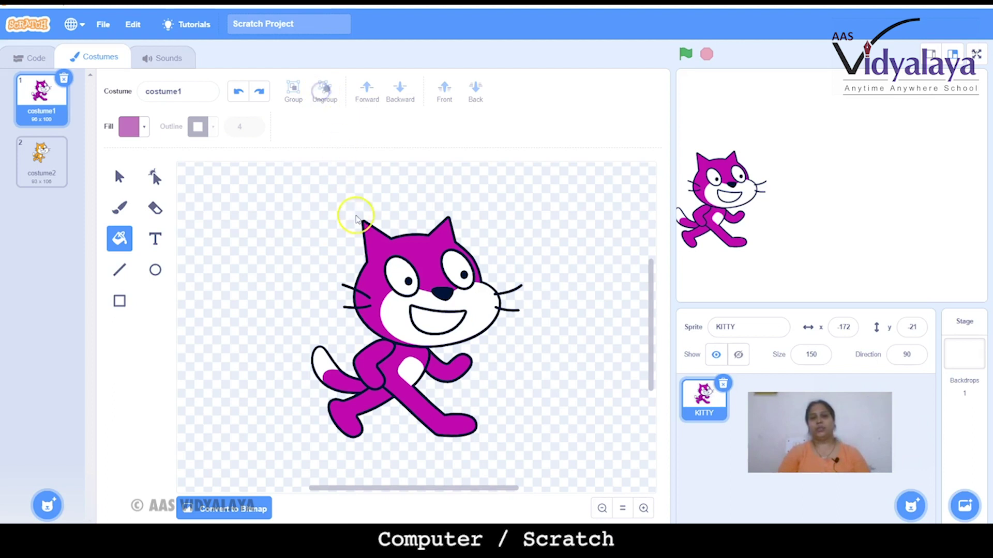
Step: Fill the cat's head in costume1 with the lighter magenta
{"action": "left_click", "coordinate": [381, 262]}
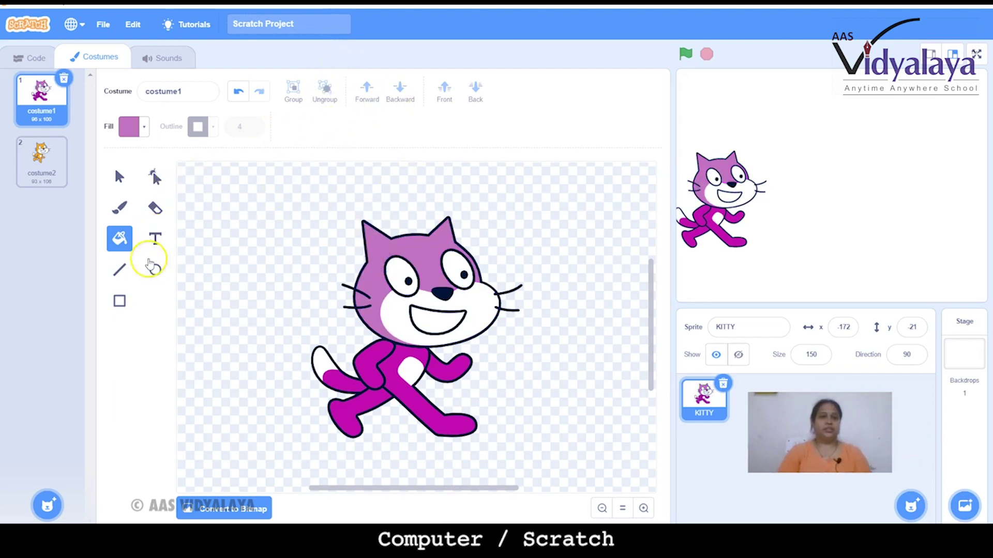
Step: Try the size 40 Eraser across the cat's head, tail and back, and undo the erased strokes
{"action": "left_click", "coordinate": [155, 207]}
{"action": "mouse_move", "coordinate": [383, 248]}
{"action": "left_mouse_down"}
{"action": "mouse_move", "coordinate": [366, 336]}
{"action": "mouse_move", "coordinate": [334, 336]}
{"action": "mouse_move", "coordinate": [406, 292]}
{"action": "mouse_move", "coordinate": [448, 212]}
{"action": "left_mouse_up"}
{"action": "mouse_move", "coordinate": [317, 348]}
{"action": "left_mouse_down"}
{"action": "mouse_move", "coordinate": [325, 367]}
{"action": "mouse_move", "coordinate": [361, 317]}
{"action": "mouse_move", "coordinate": [343, 365]}
{"action": "mouse_move", "coordinate": [408, 298]}
{"action": "left_mouse_up"}
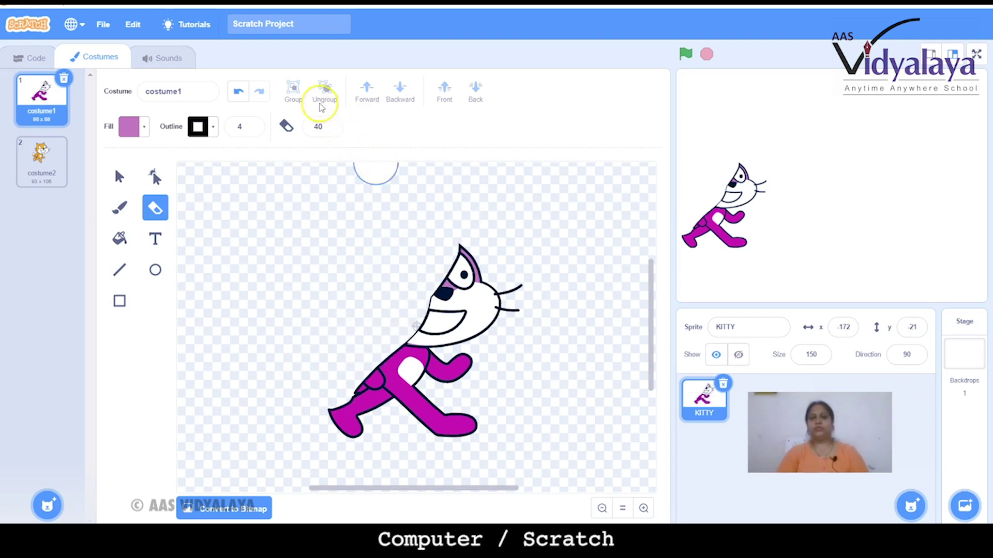
{"action": "left_click", "coordinate": [237, 92]}
{"action": "left_click", "coordinate": [237, 93]}
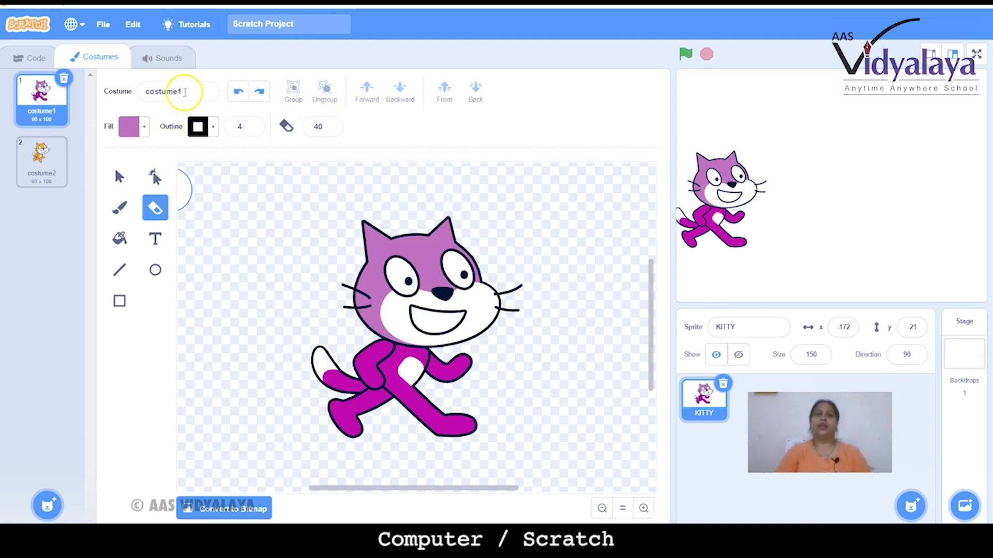
Step: Rename costume1 as "kitty dress 1"
{"action": "left_click", "coordinate": [155, 91]}
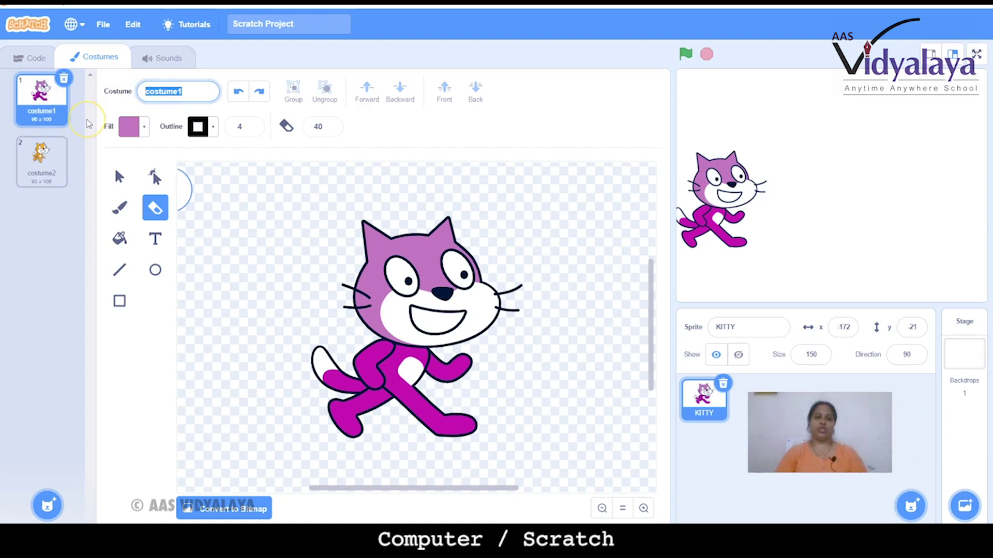
{"action": "type", "text": "ki"}
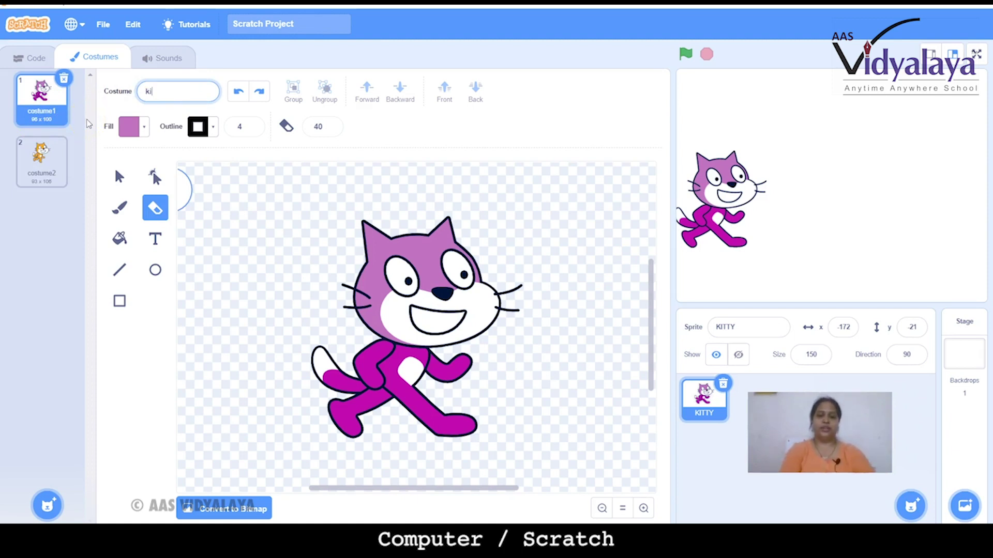
{"action": "type", "text": "tty dress 1"}
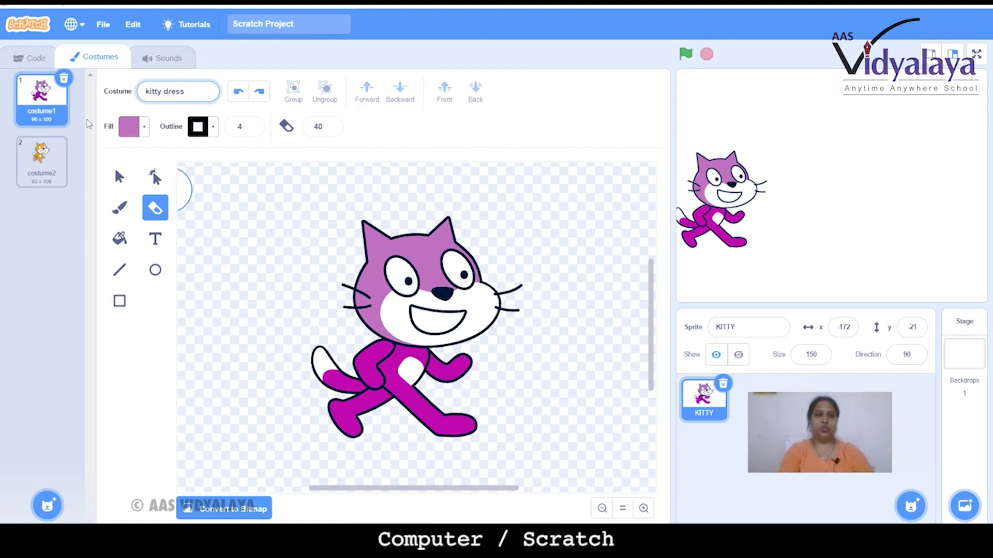
Step: Rename costume2 as "kitty dress 2"
{"action": "left_click", "coordinate": [40, 158]}
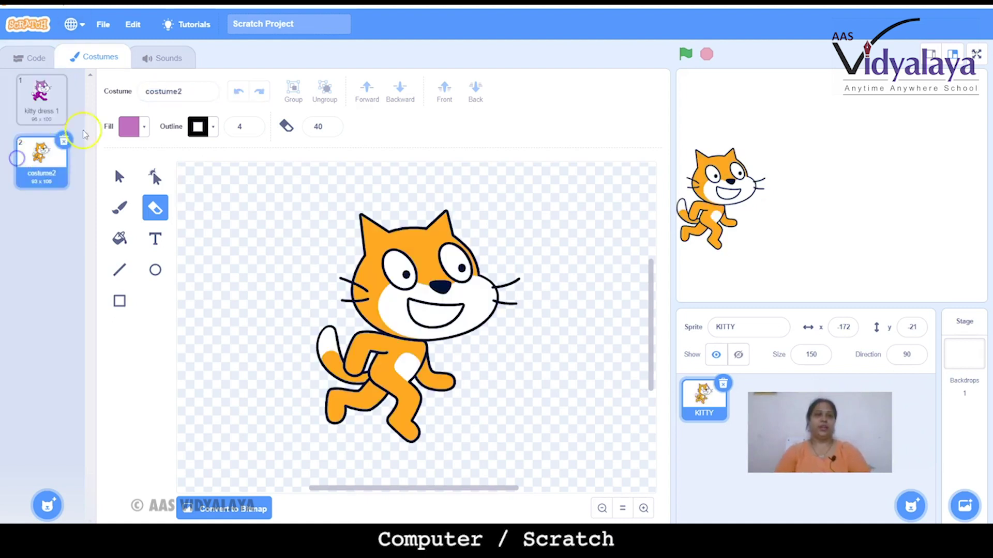
{"action": "left_click", "coordinate": [96, 90]}
{"action": "type", "text": "ki"}
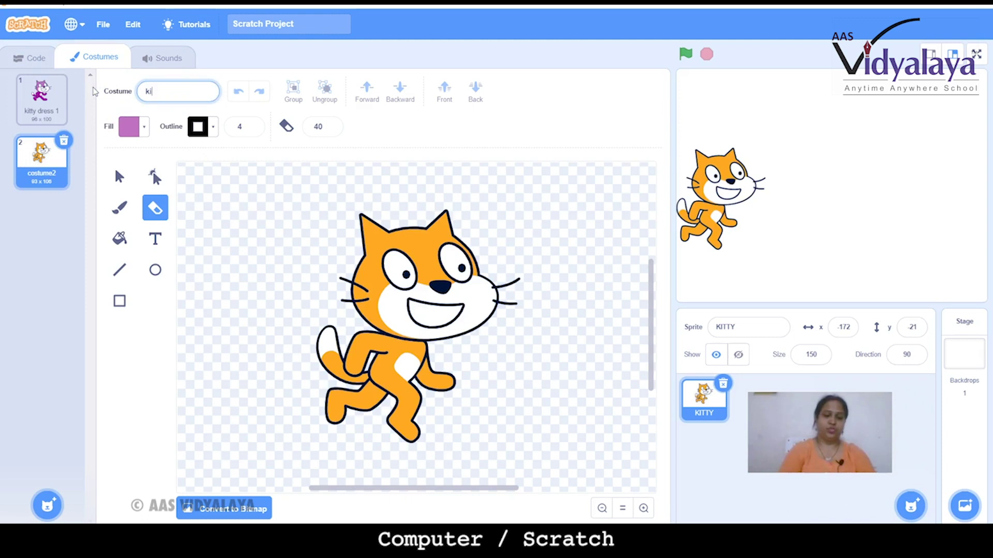
{"action": "type", "text": "tty dress 2"}
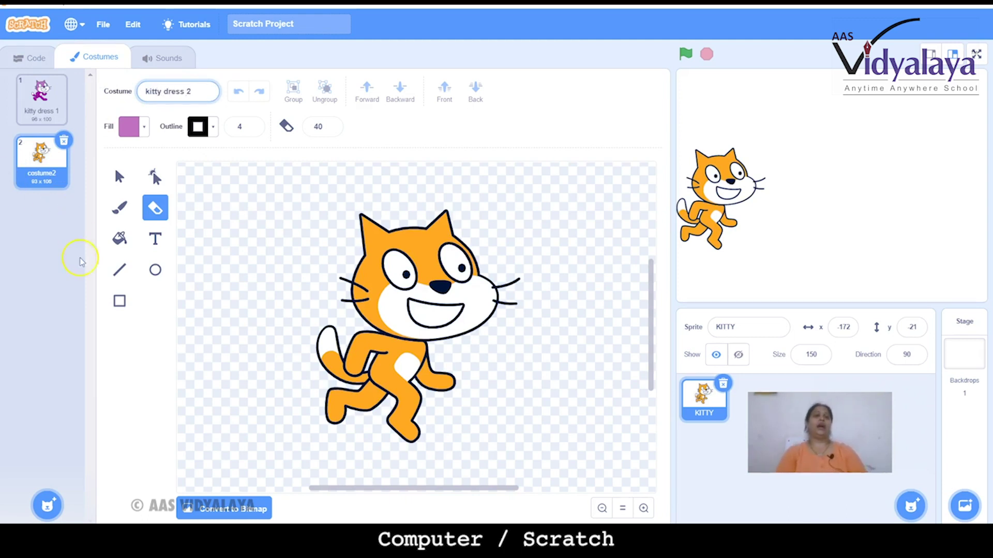
{"action": "left_click", "coordinate": [171, 338]}
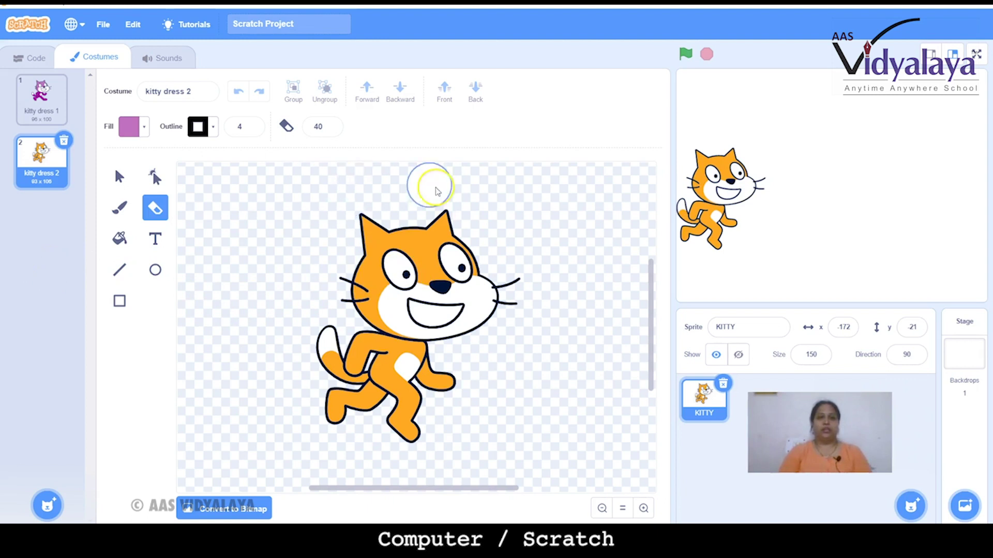
Step: Show the KITTY sprite's code area and sounds, and view the file dialog for uploading a sound without choosing a file
{"action": "left_click", "coordinate": [36, 57]}
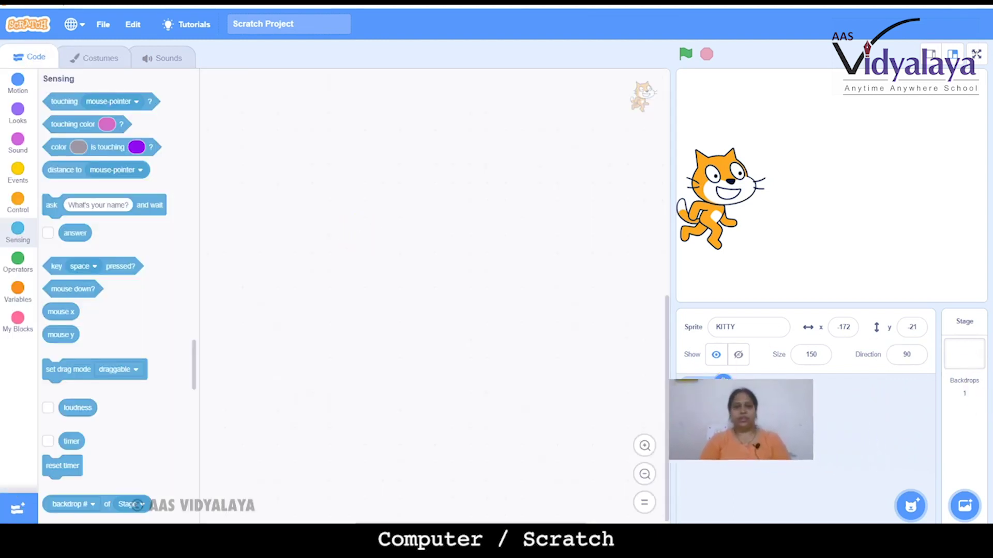
{"action": "left_click", "coordinate": [163, 57]}
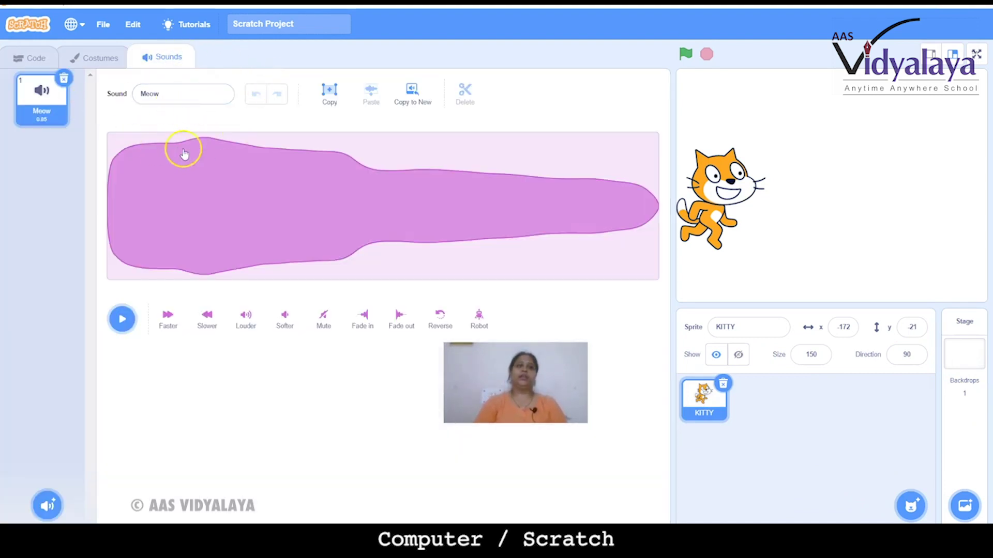
{"action": "mouse_move", "coordinate": [50, 509]}
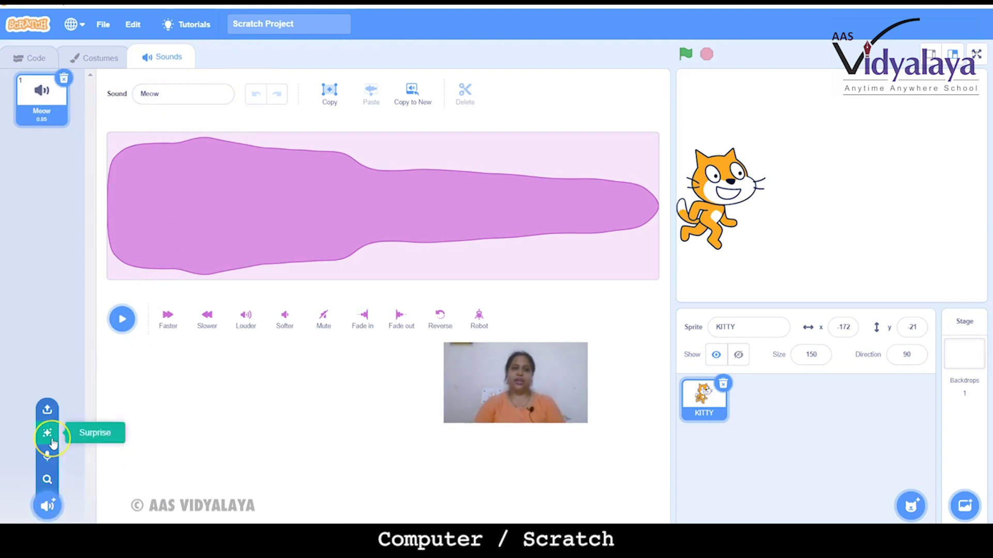
{"action": "left_click", "coordinate": [48, 412]}
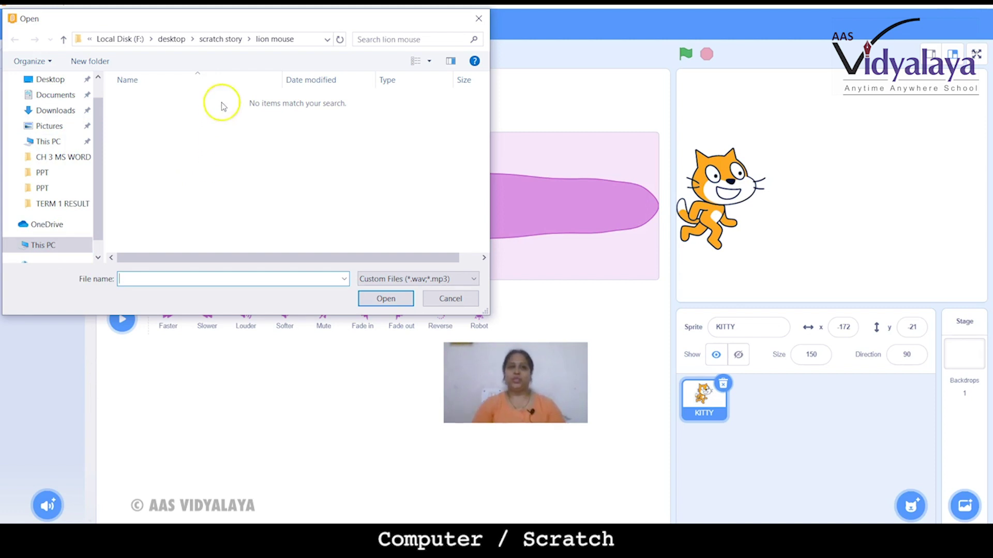
{"action": "left_click", "coordinate": [479, 19]}
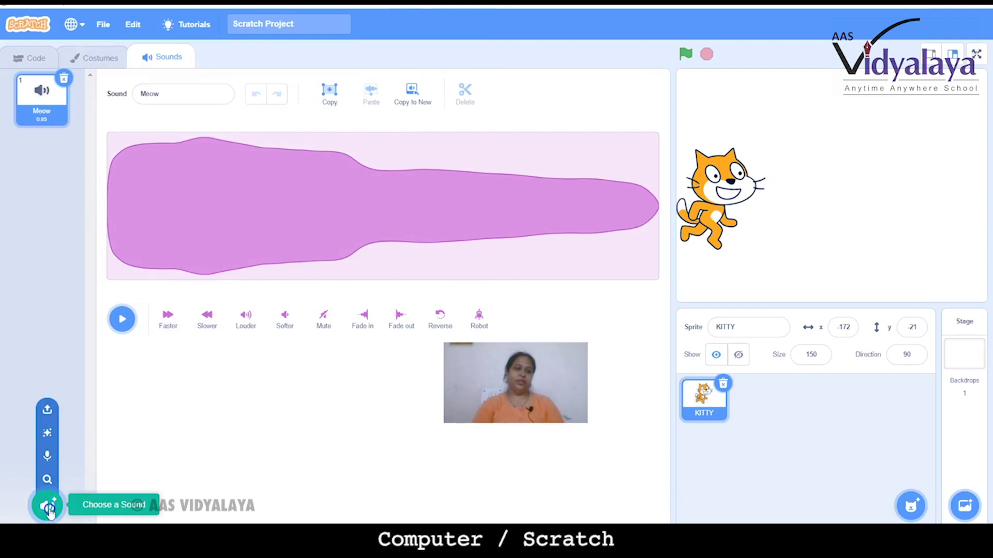
Step: Open the sound library and preview the A Elec Bass, A Elec Guitar, A Elec Piano, Alert and Afro String sounds
{"action": "left_click", "coordinate": [48, 506]}
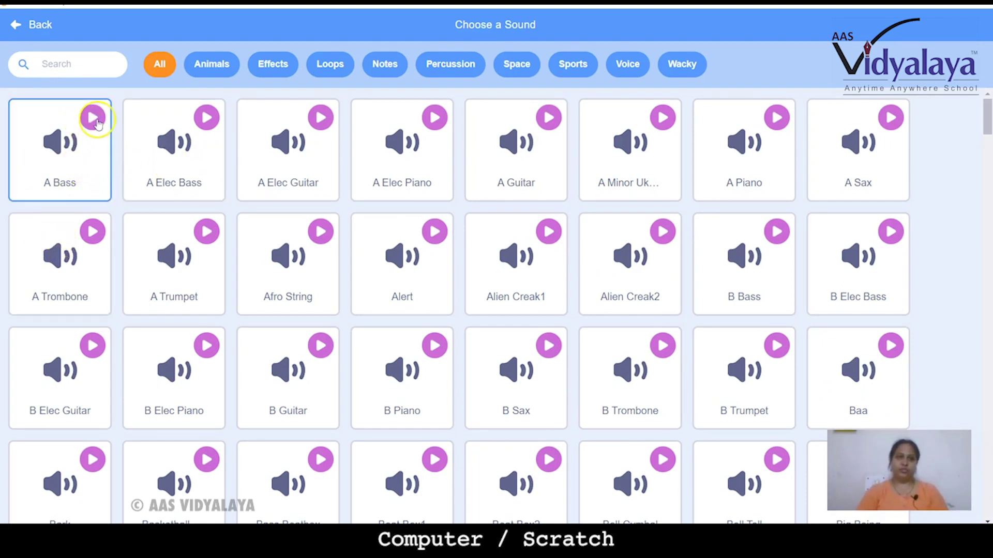
{"action": "mouse_move", "coordinate": [209, 127]}
{"action": "mouse_move", "coordinate": [329, 124]}
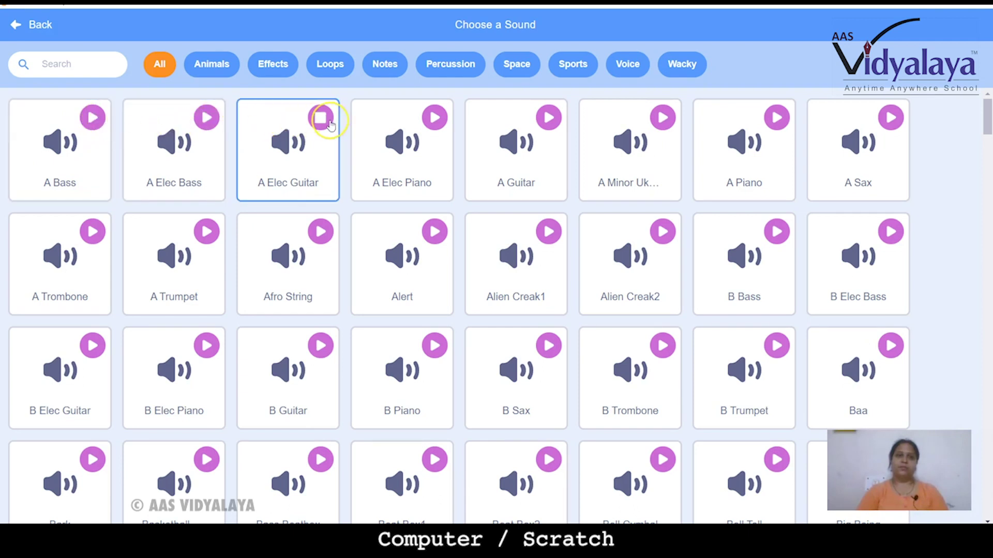
{"action": "left_click", "coordinate": [437, 122]}
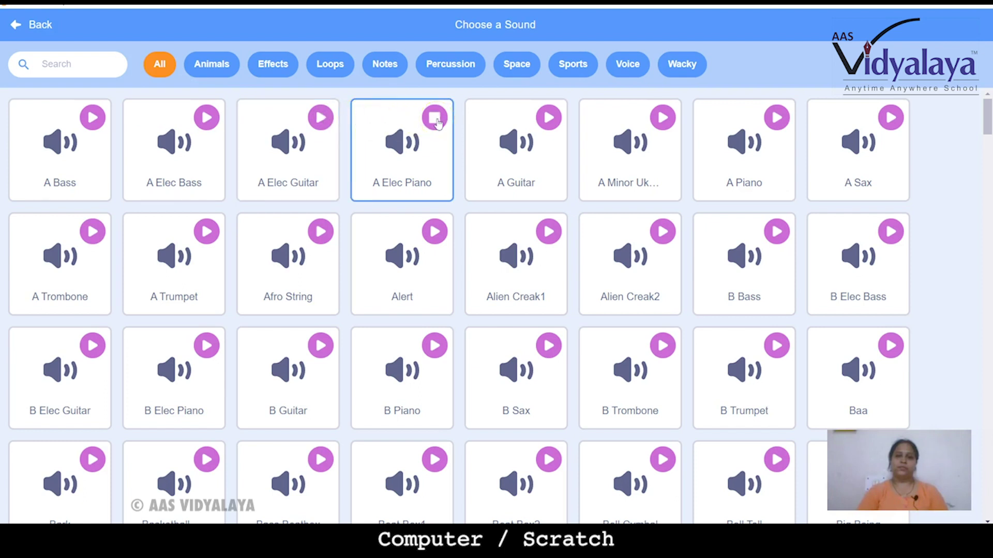
{"action": "left_click", "coordinate": [444, 226]}
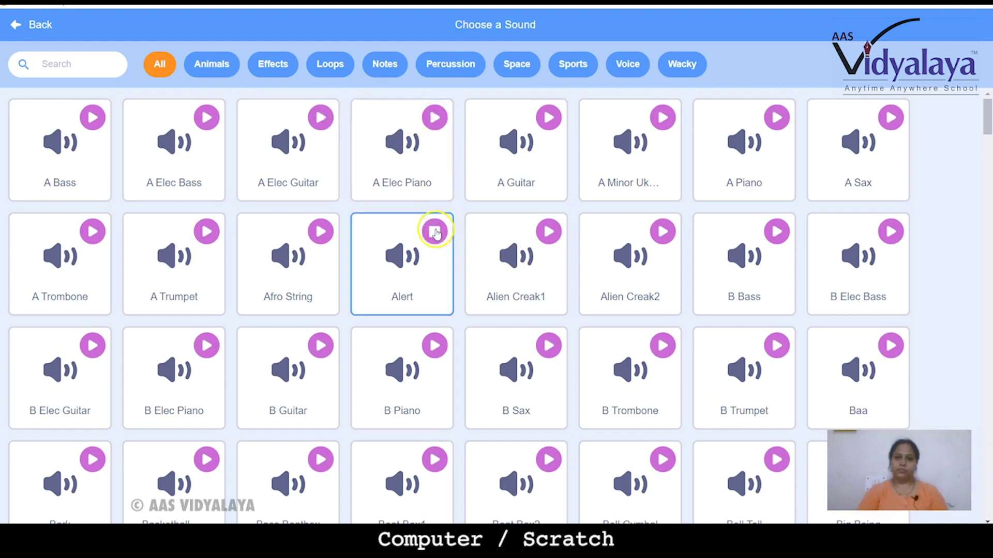
{"action": "left_click", "coordinate": [319, 239]}
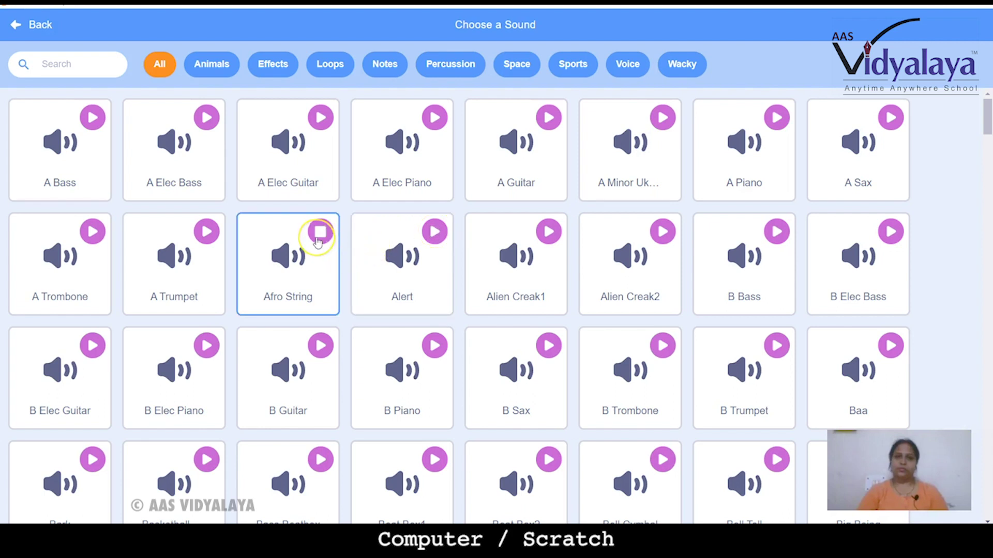
Step: Browse the Animals, Effects, Loops and Notes sound categories, show all sounds again, and return to the Meow sound without adding any
{"action": "left_click", "coordinate": [207, 67]}
{"action": "left_click", "coordinate": [273, 63]}
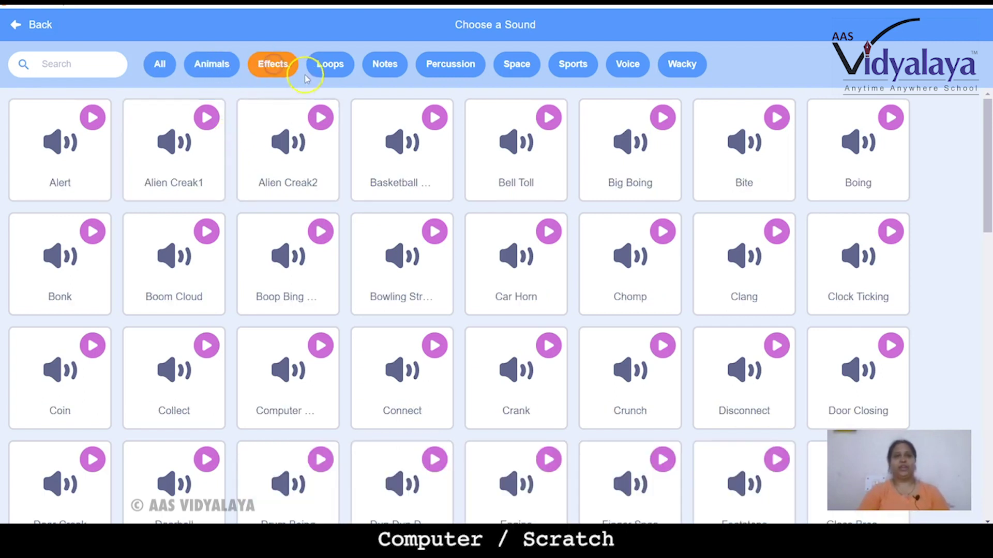
{"action": "left_click", "coordinate": [329, 66]}
{"action": "left_click", "coordinate": [386, 73]}
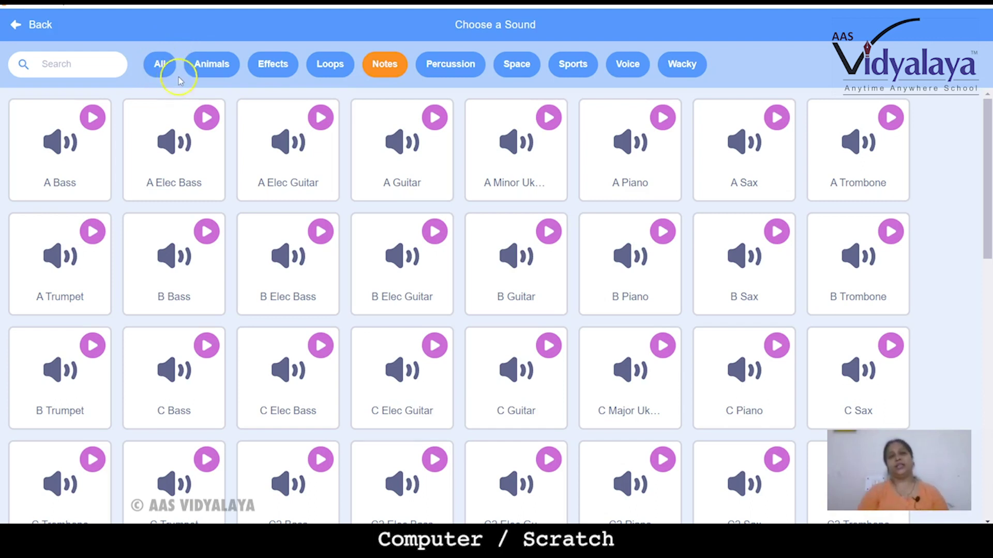
{"action": "left_click", "coordinate": [223, 64]}
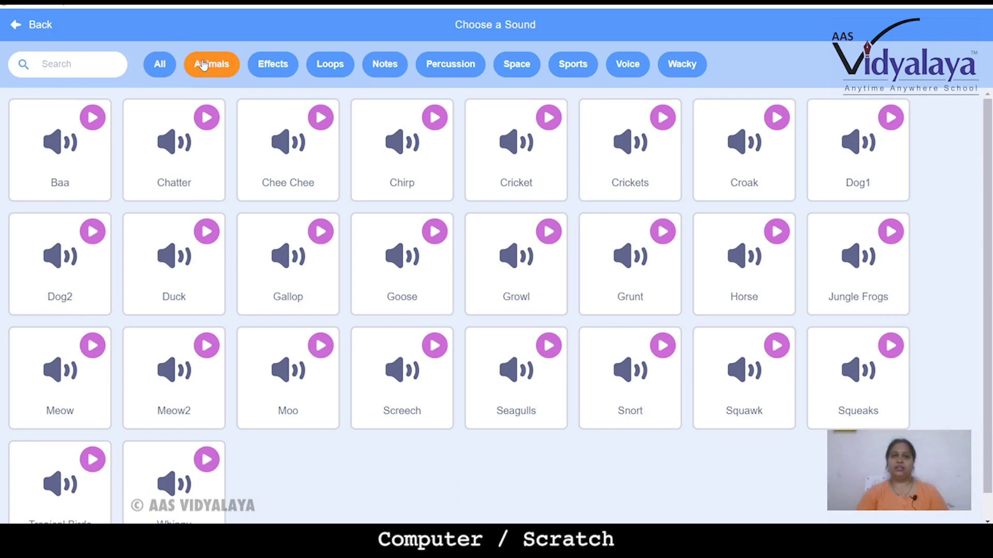
{"action": "left_click", "coordinate": [175, 64]}
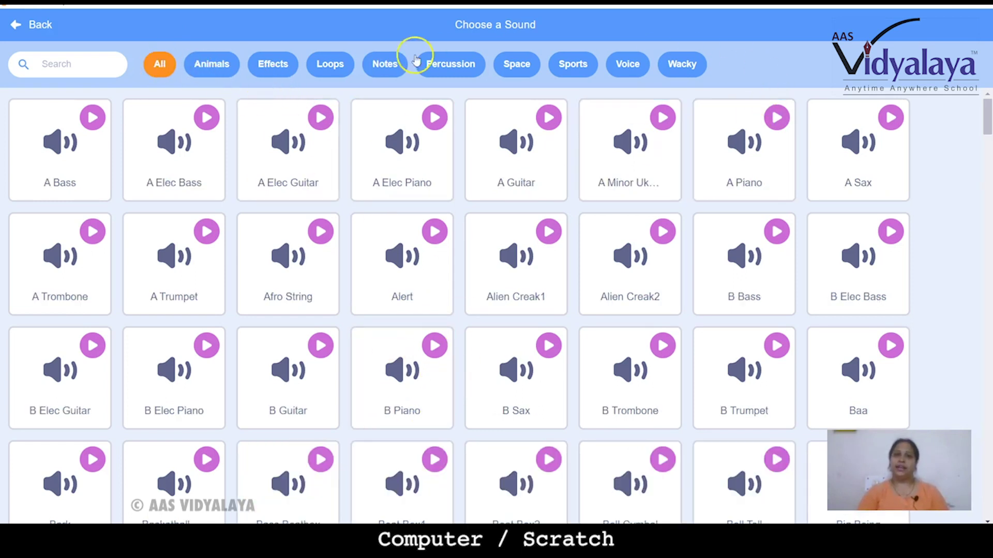
{"action": "left_click", "coordinate": [99, 66]}
{"action": "left_click", "coordinate": [15, 24]}
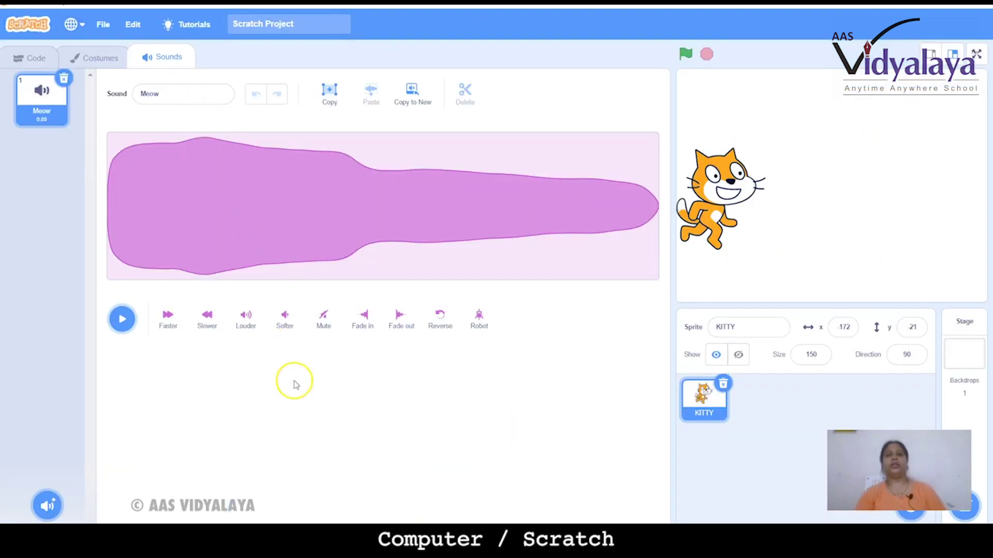